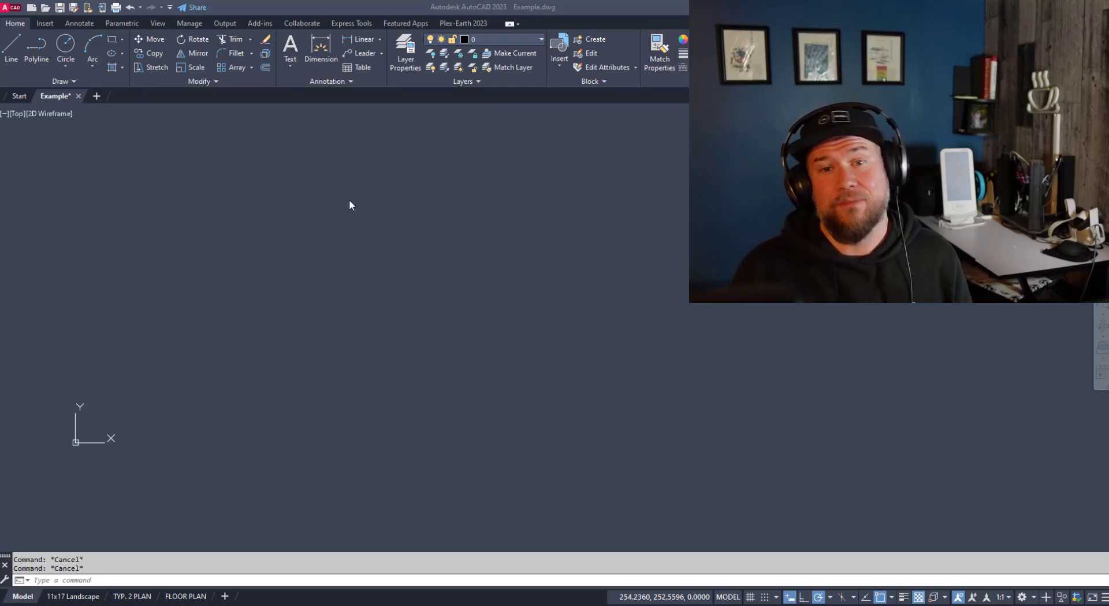
# Step: Clear stray selections and pending commands from the empty Example.dwg canvas
pyautogui.click(359, 219)
pyautogui.press('Escape')
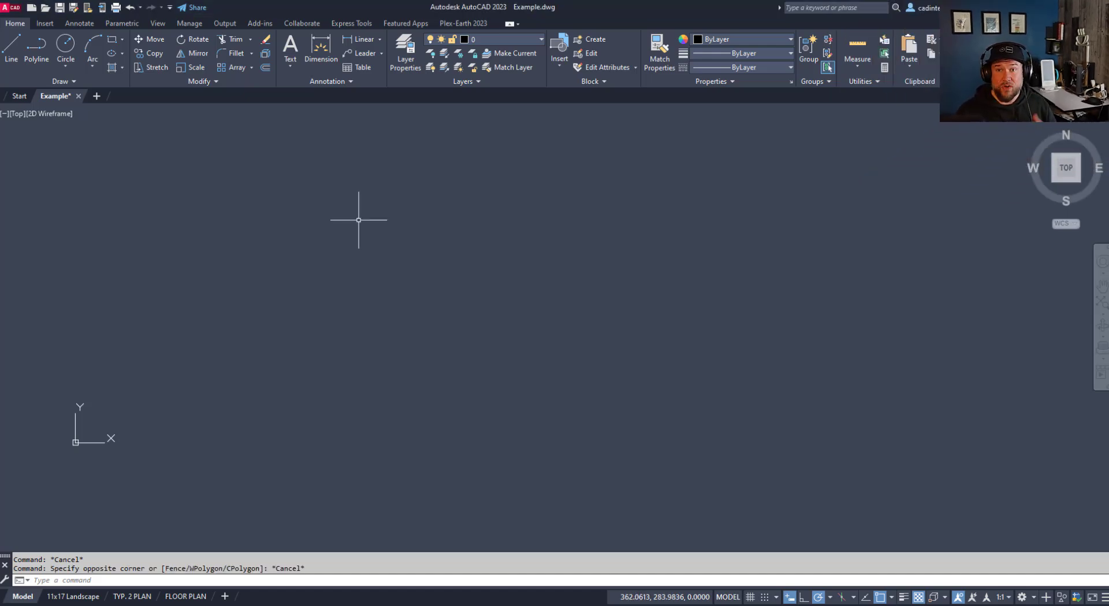
pyautogui.press('Escape')
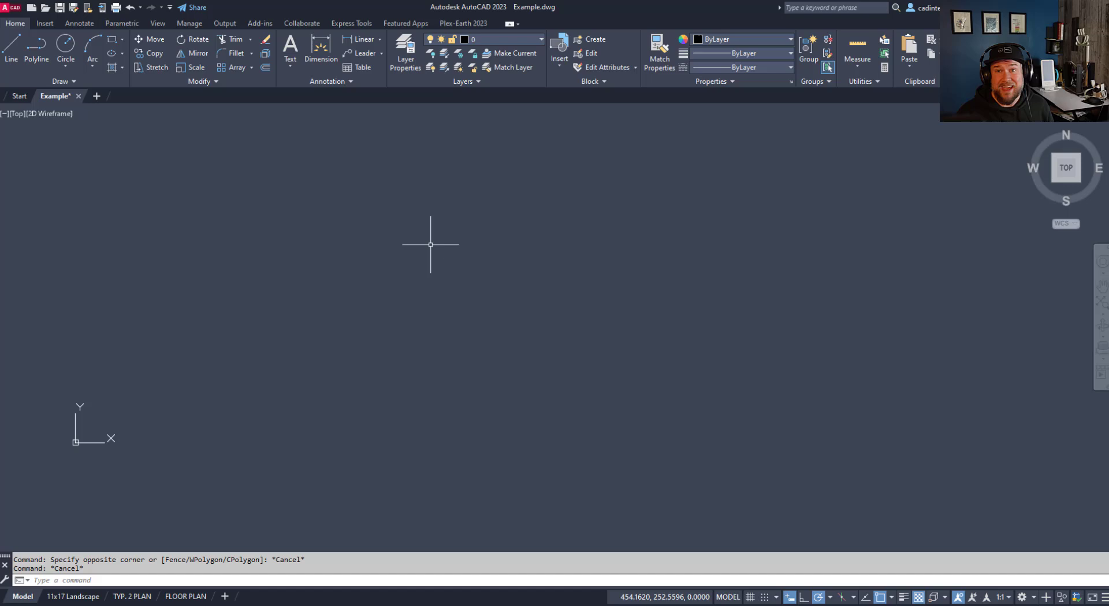
pyautogui.press('Escape')
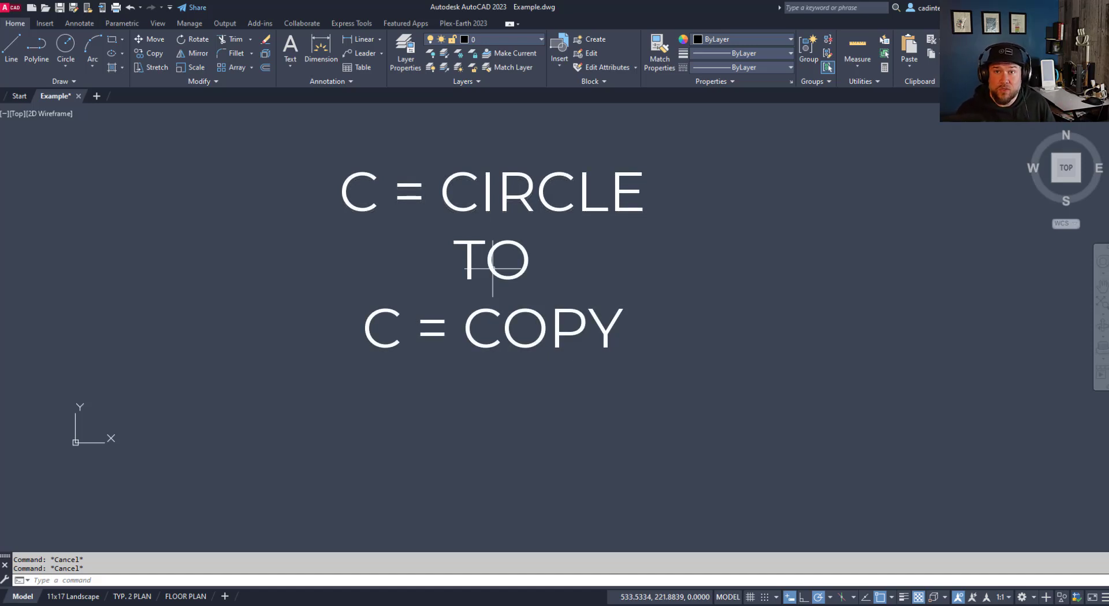
pyautogui.click(508, 256)
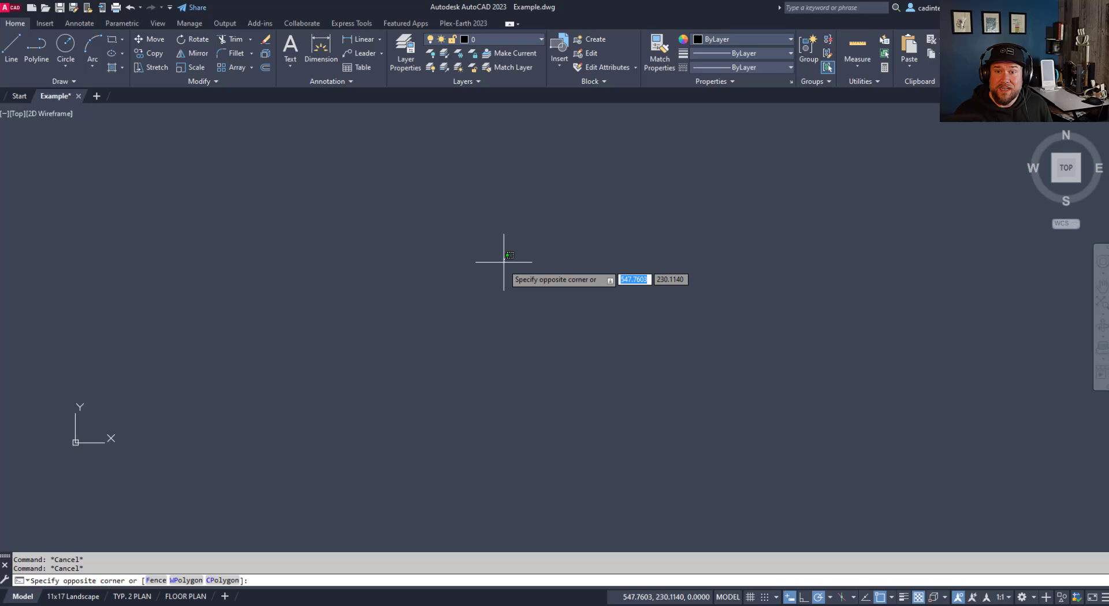
pyautogui.click(534, 275)
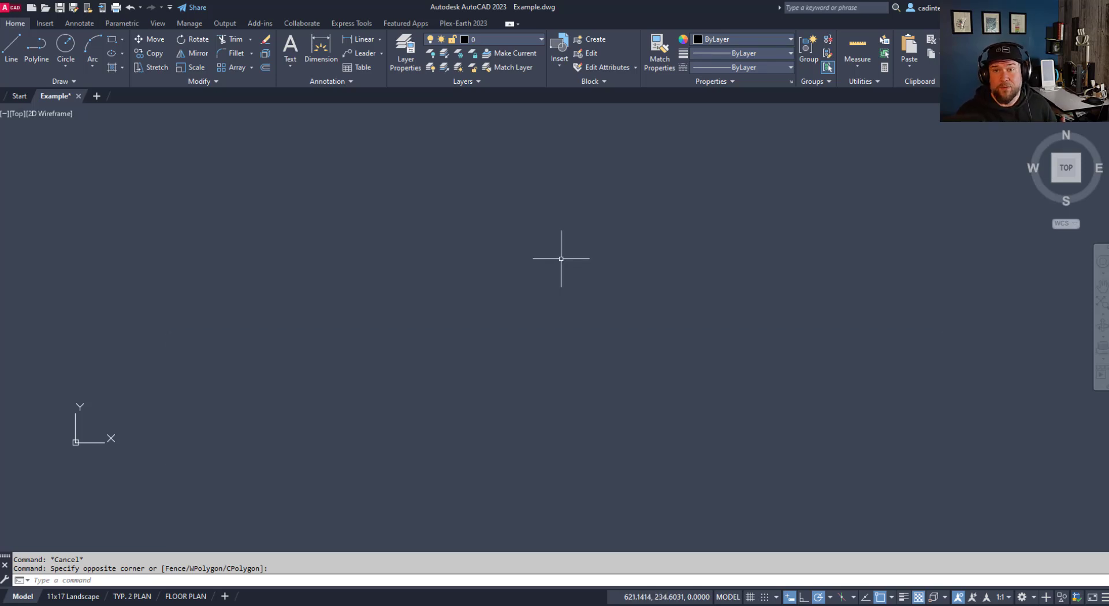
pyautogui.click(465, 217)
pyautogui.press('Escape')
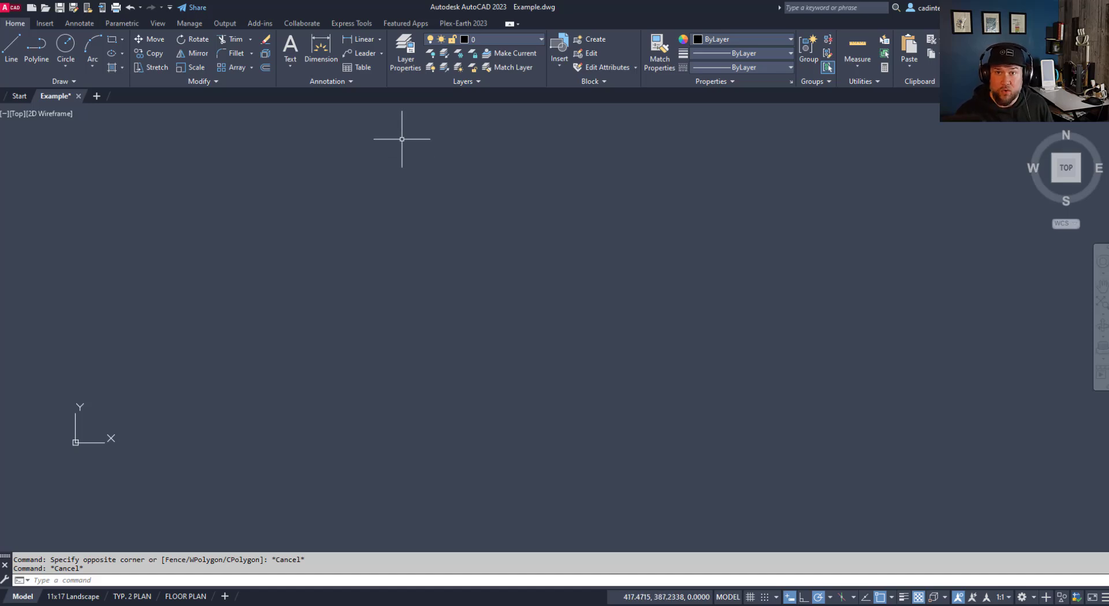
pyautogui.click(403, 153)
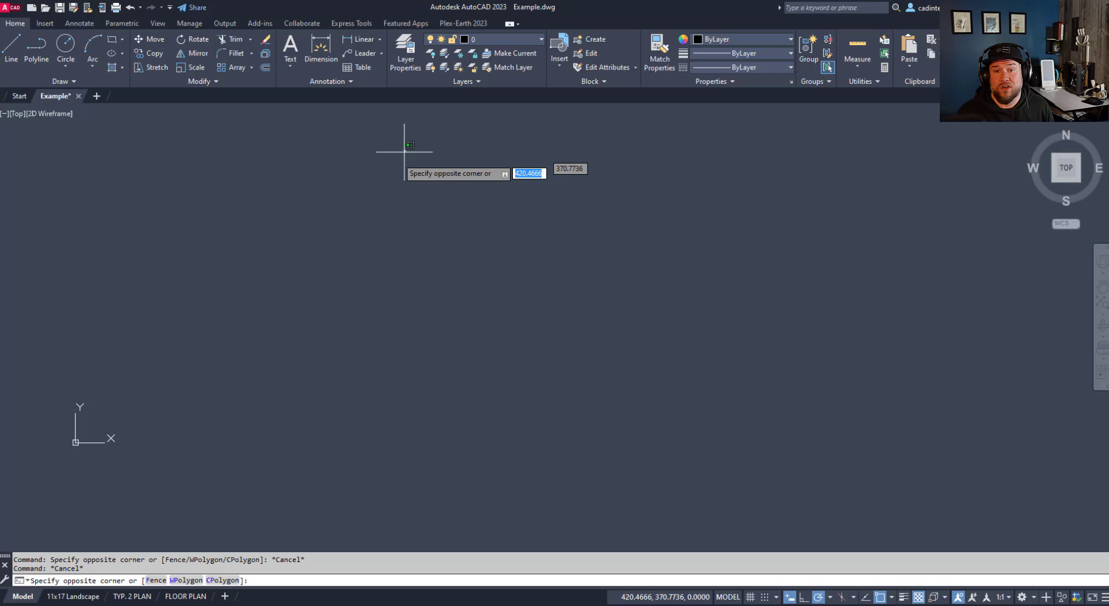
pyautogui.click(370, 159)
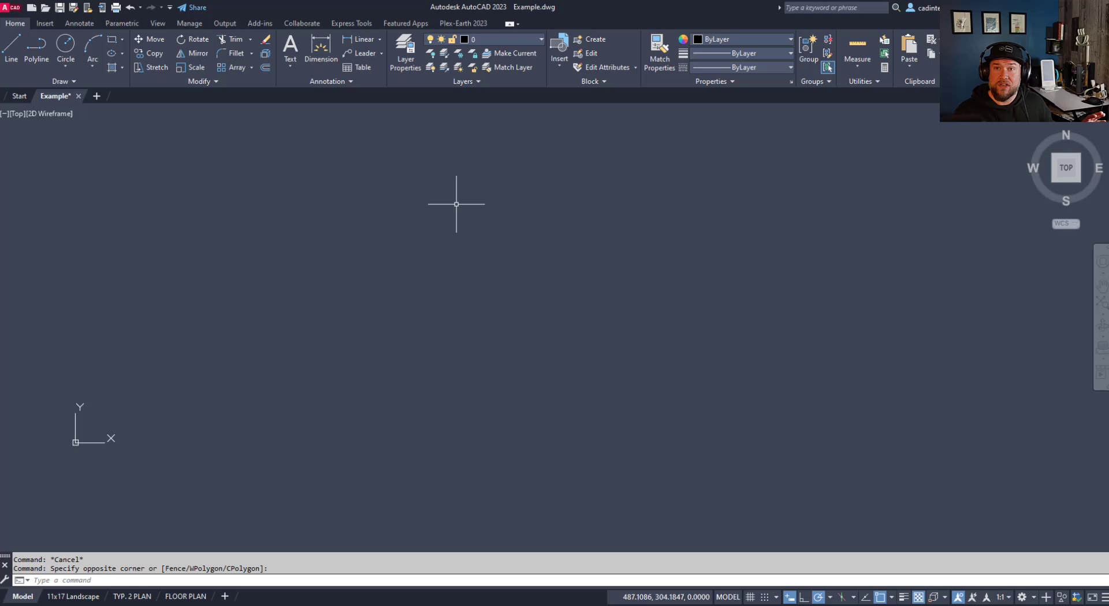
pyautogui.click(306, 167)
pyautogui.click(267, 133)
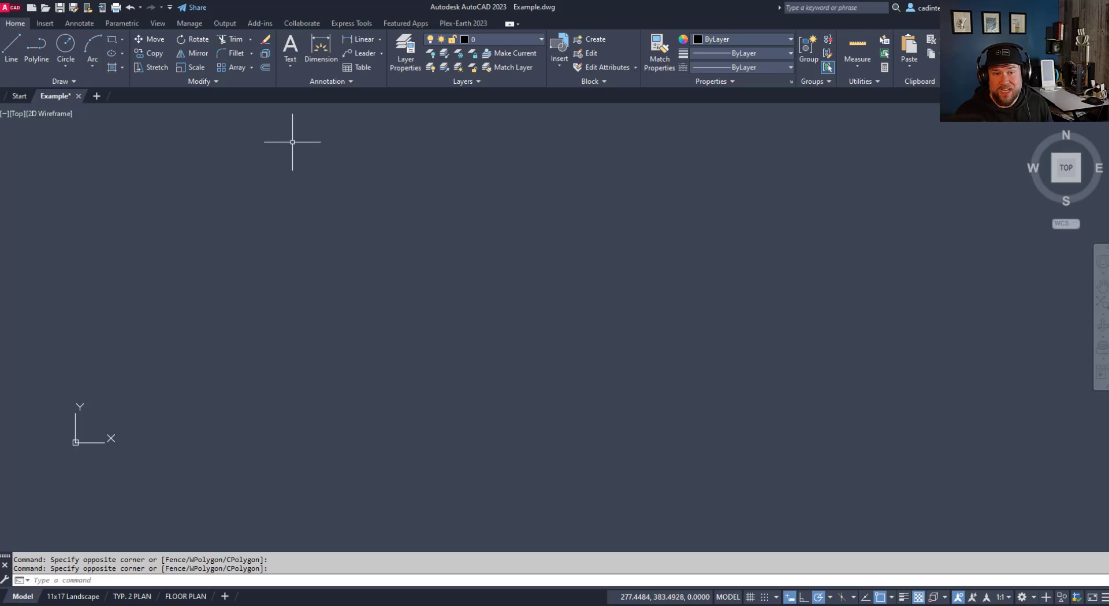
pyautogui.press('Escape')
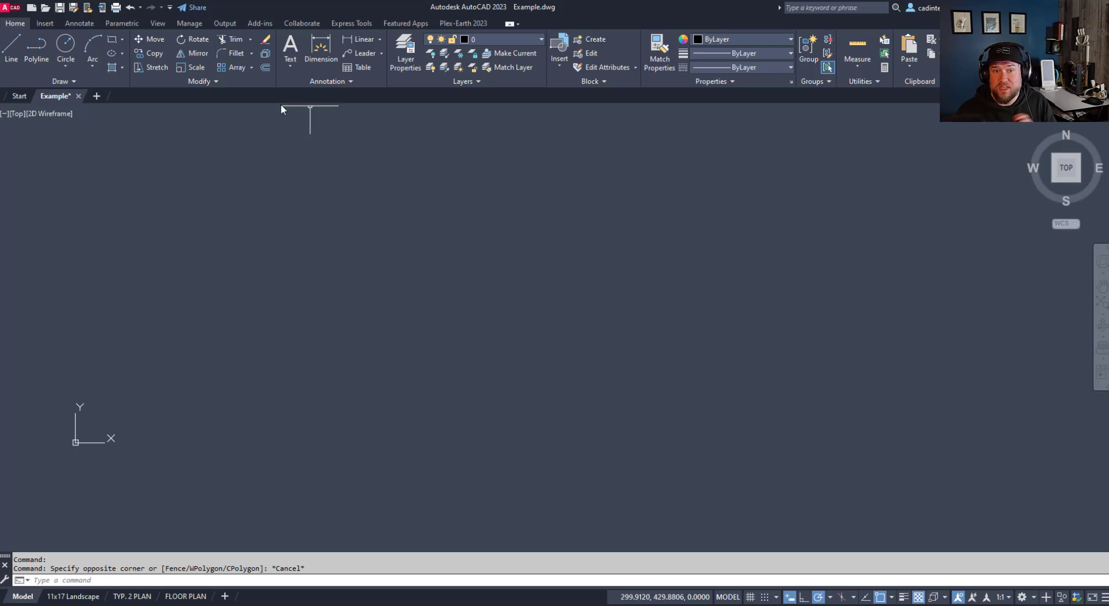
# Step: Open acad.pgp in Notepad via Manage > Edit Aliases
pyautogui.click(191, 24)
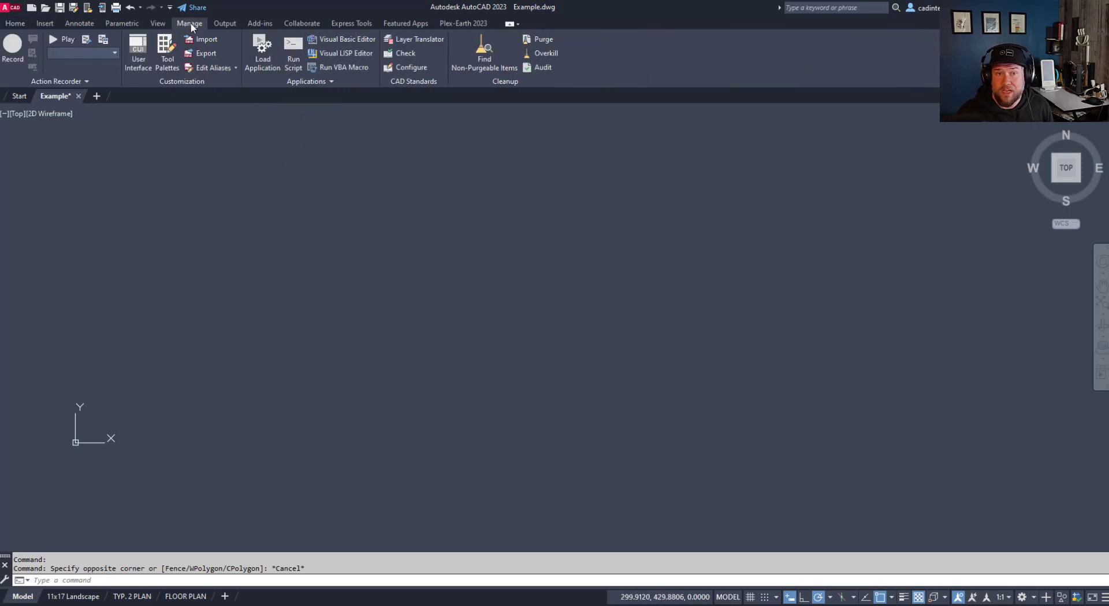
pyautogui.click(223, 68)
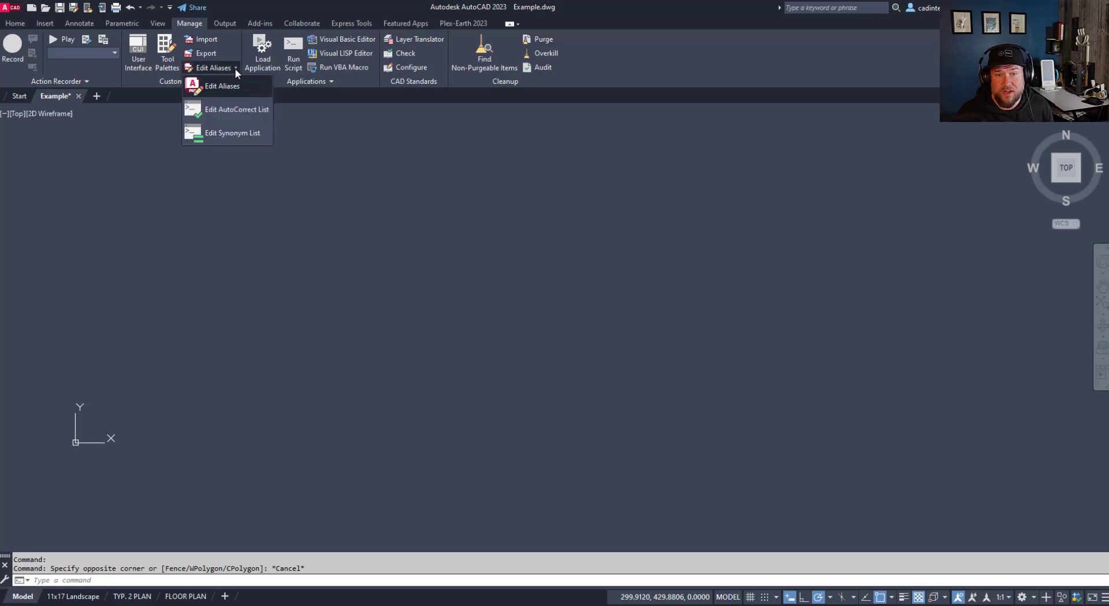
pyautogui.click(231, 87)
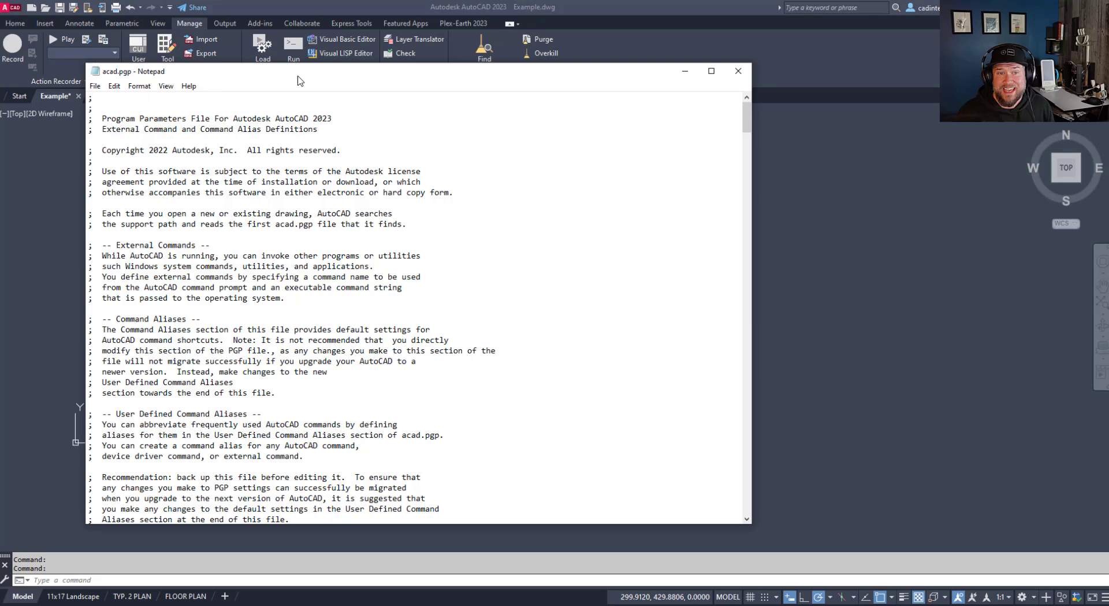
# Step: Center the Notepad window and scroll to the User Defined Command Aliases notes
pyautogui.moveTo(299, 80); pyautogui.dragTo(447, 63)
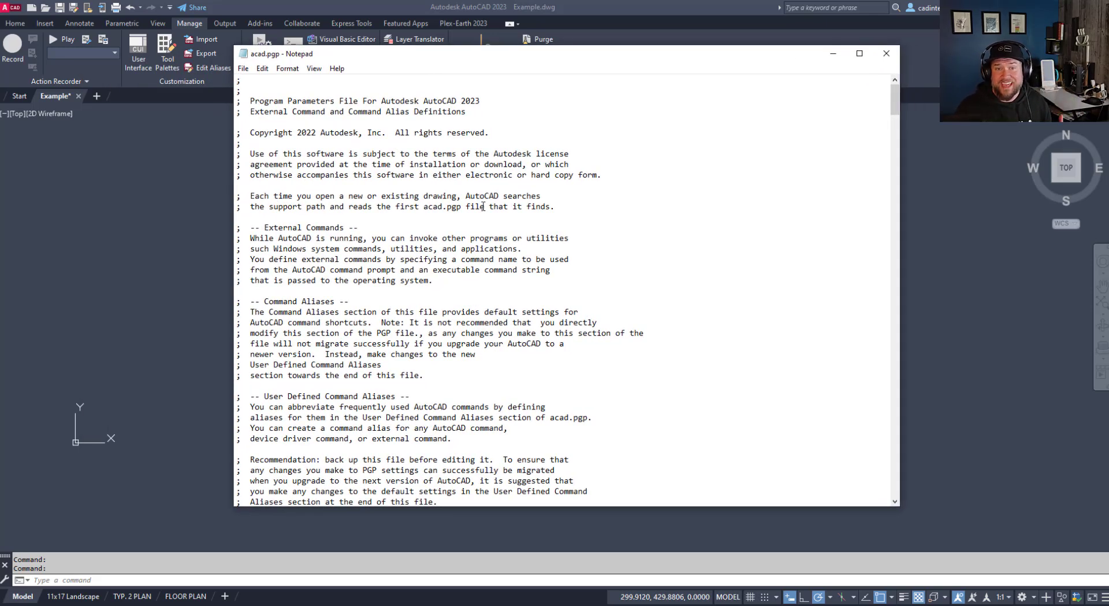
pyautogui.scroll(-6, 451, 203)
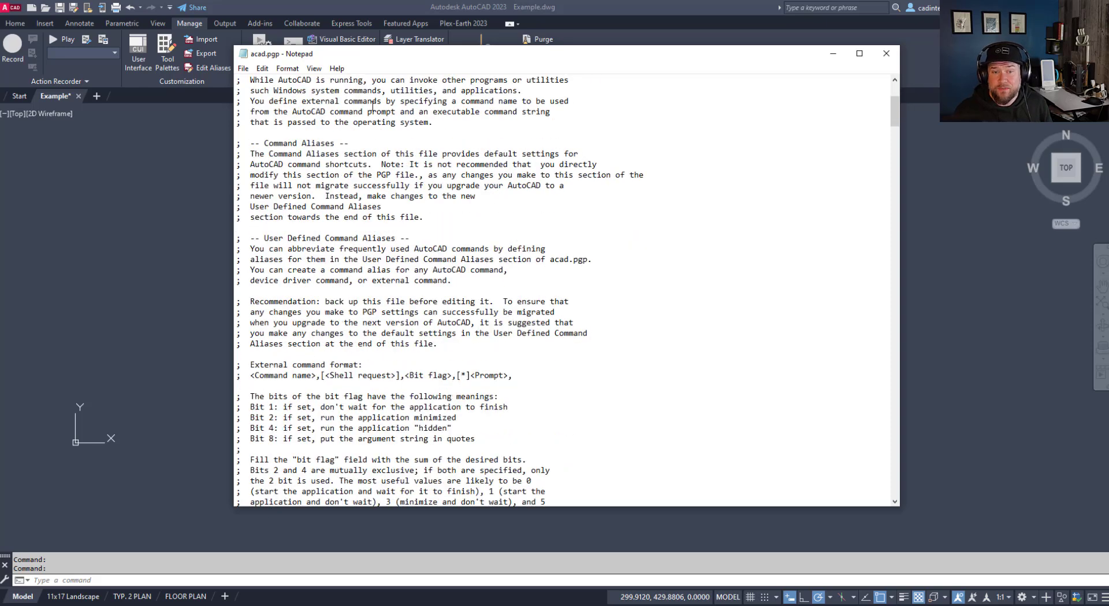
pyautogui.scroll(-2, 370, 234)
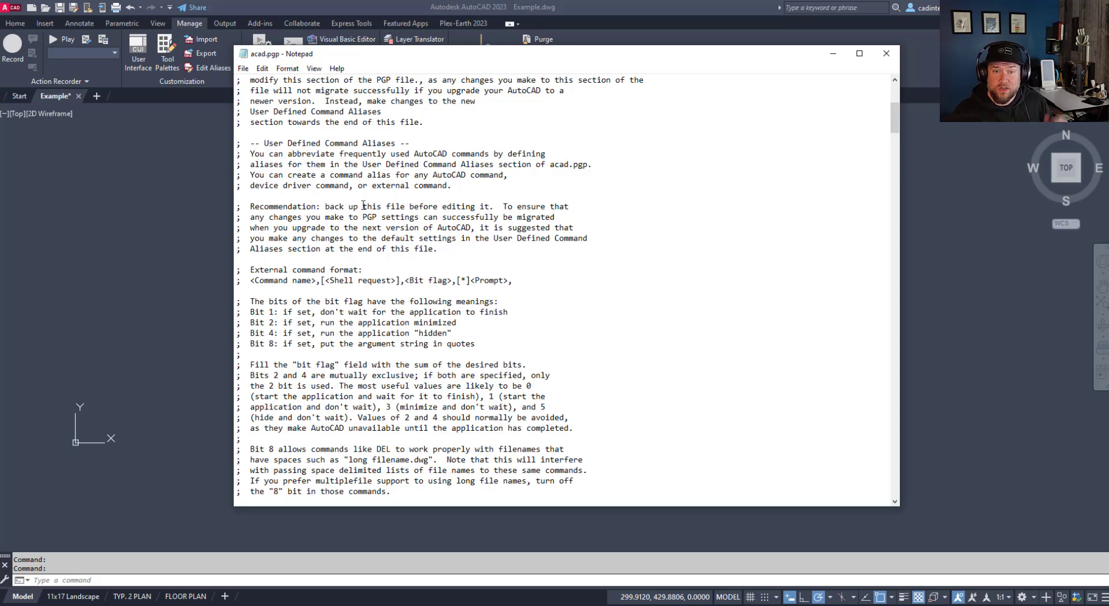
pyautogui.tripleClick(412, 143)
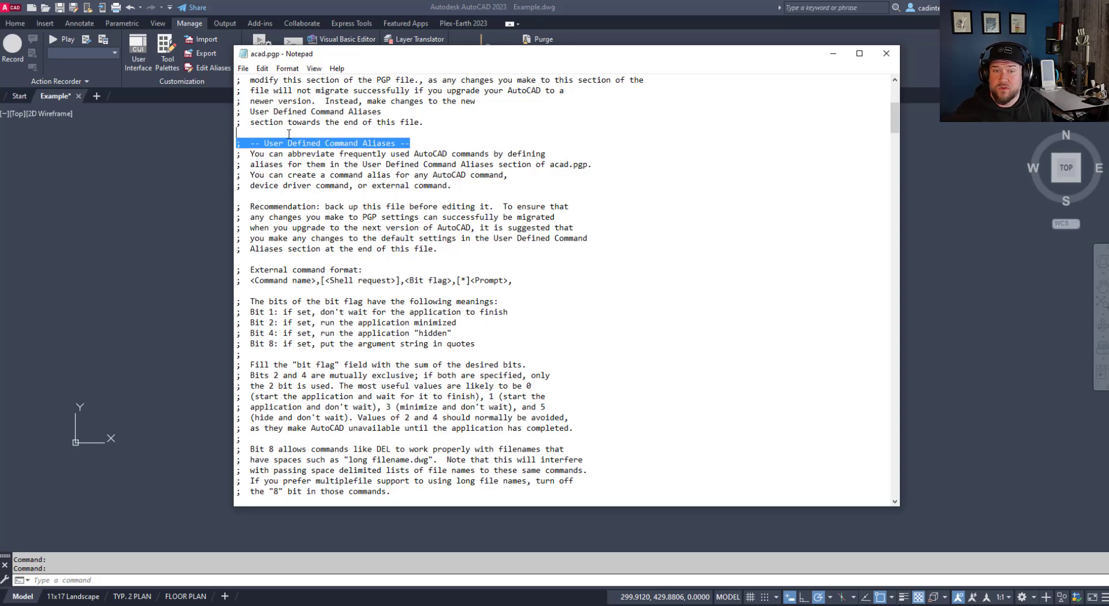
pyautogui.click(354, 183)
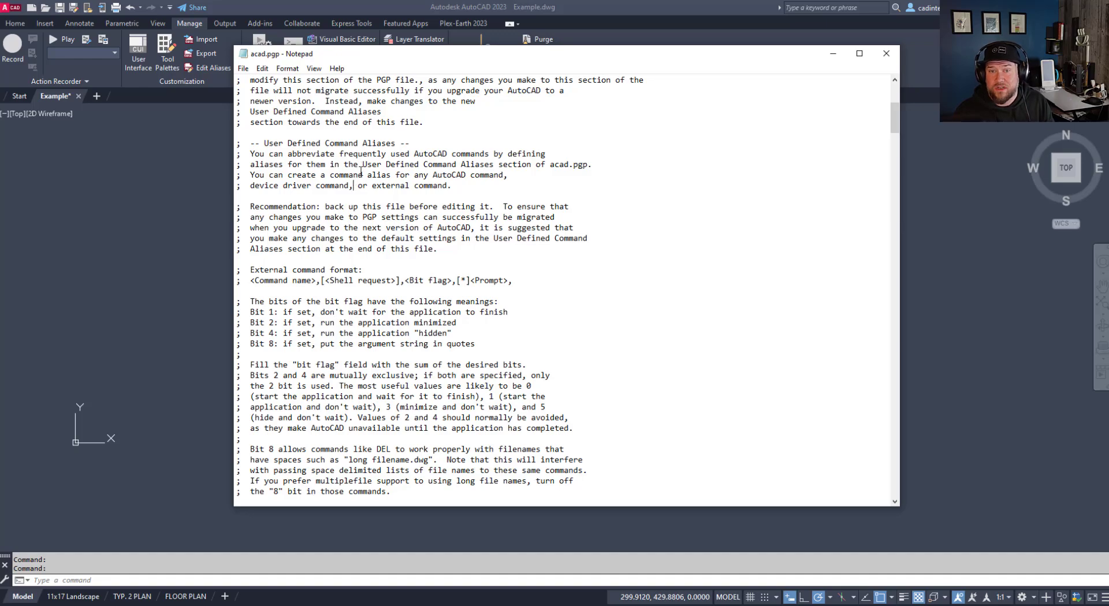
# Step: Scroll through the alias list and select the TEDIT alias for TEXTEDIT
pyautogui.scroll(-20, 365, 160)
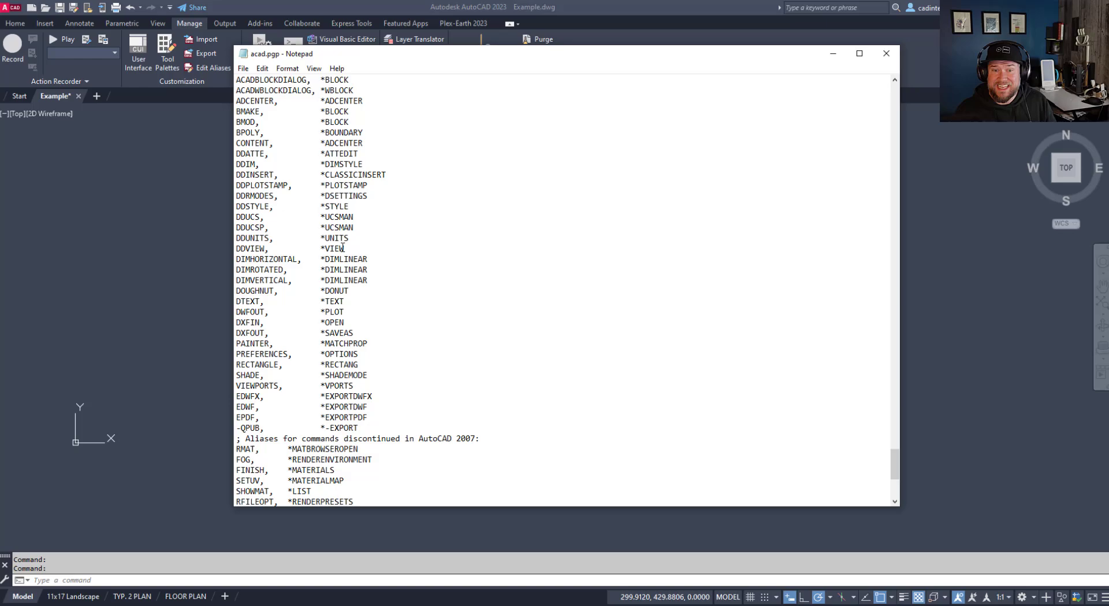
pyautogui.scroll(-4, 340, 246)
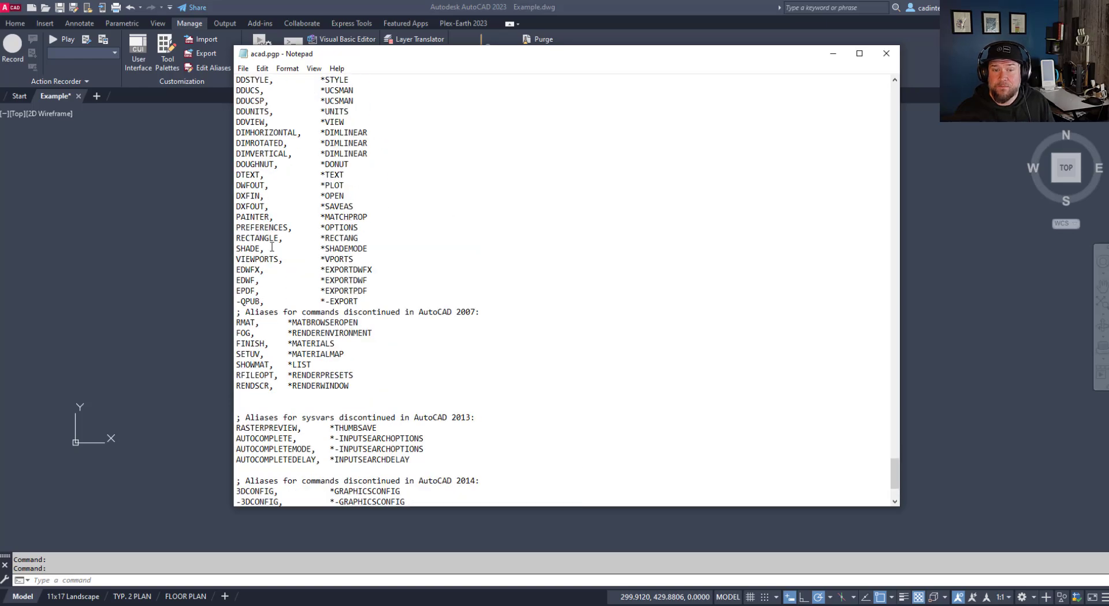
pyautogui.scroll(-3, 390, 208)
pyautogui.scroll(6, 376, 271)
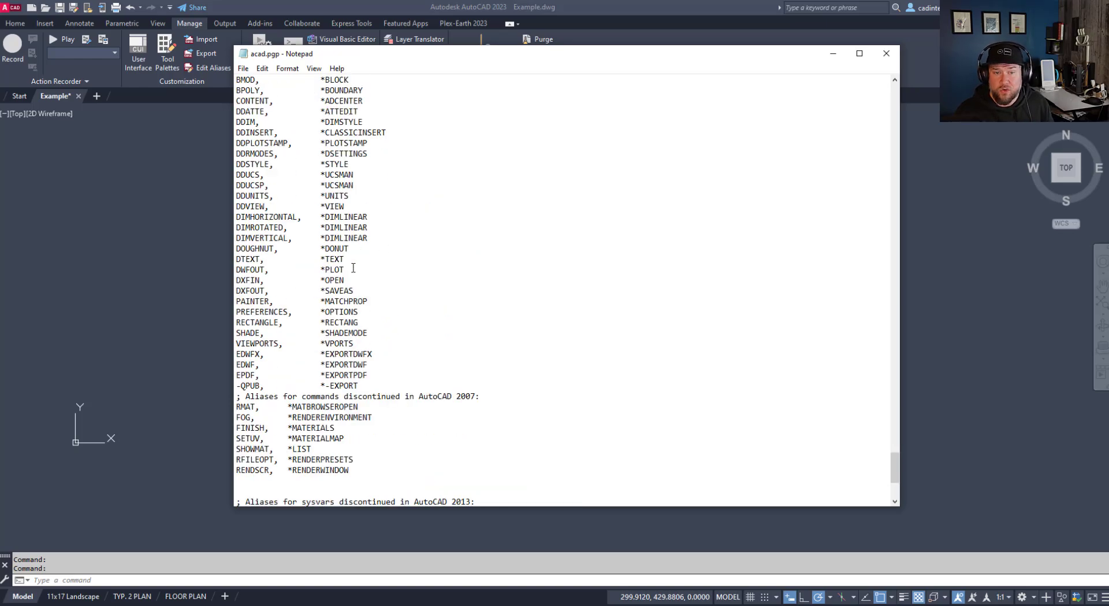
pyautogui.scroll(-5, 351, 266)
pyautogui.scroll(-1, 353, 228)
pyautogui.scroll(13, 353, 227)
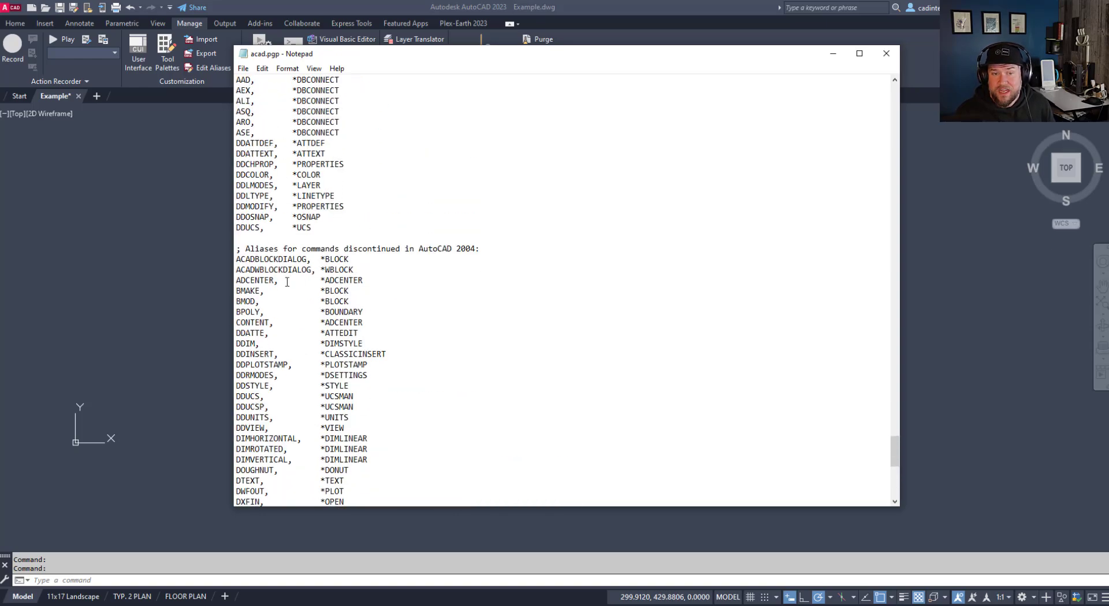
pyautogui.scroll(20, 362, 255)
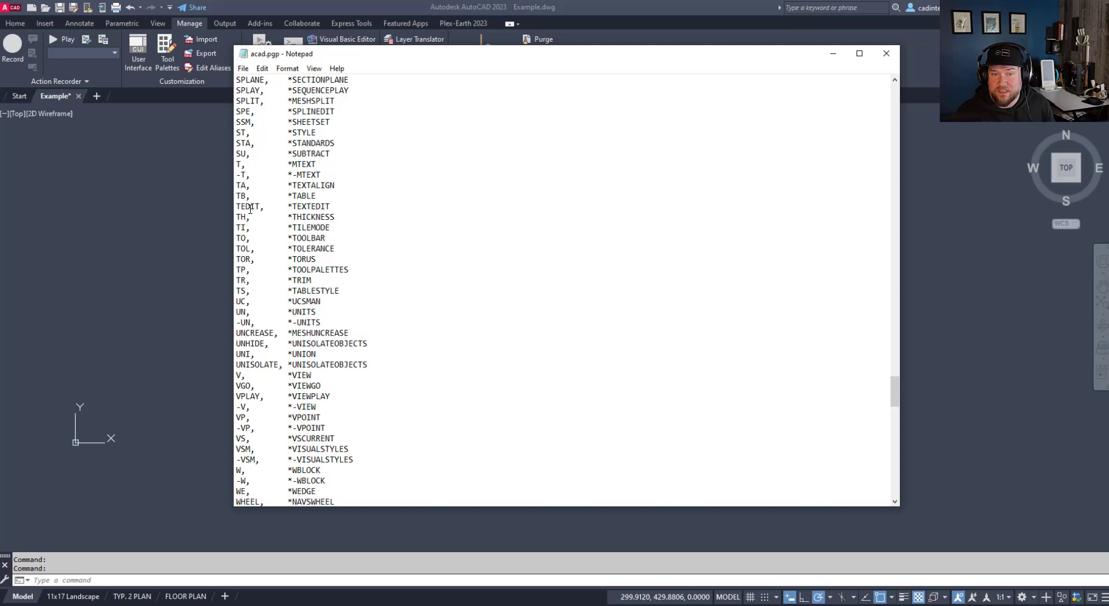
pyautogui.moveTo(264, 207)
pyautogui.mouseDown()
pyautogui.moveTo(308, 206)
pyautogui.moveTo(256, 207)
pyautogui.mouseUp()
pyautogui.click(290, 209)
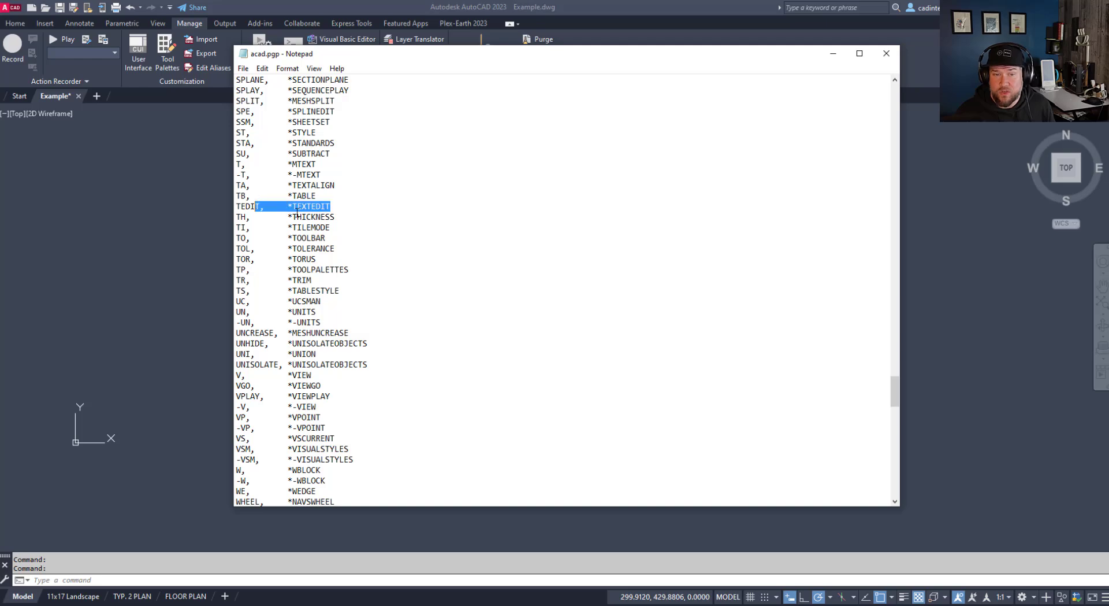
# Step: Select and copy the 'V, *VIEW' alias line
pyautogui.scroll(-1, 332, 338)
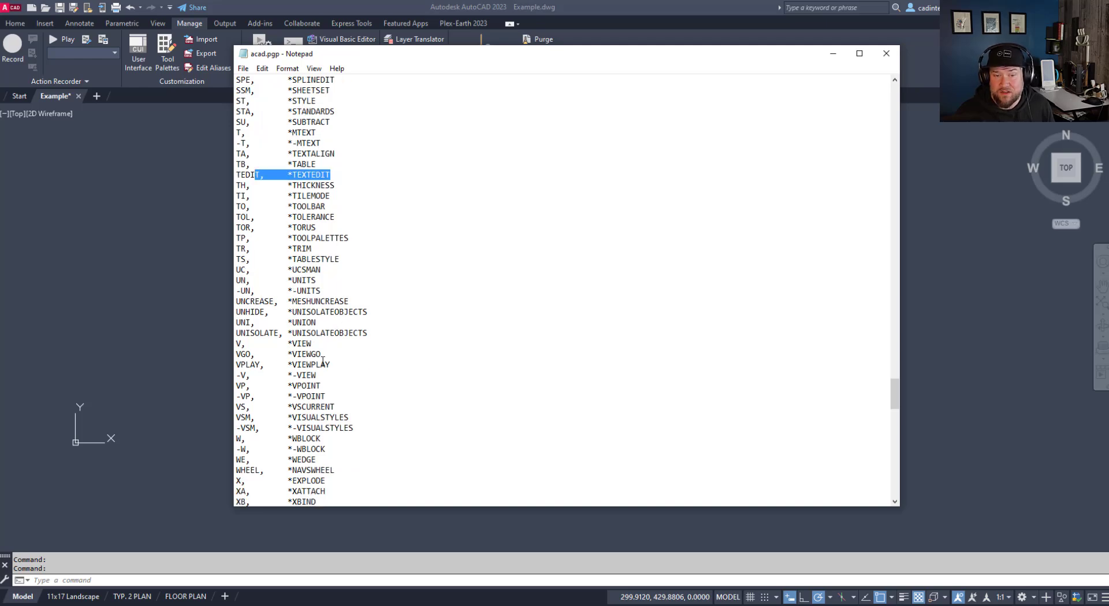
pyautogui.moveTo(236, 343); pyautogui.dragTo(242, 342)
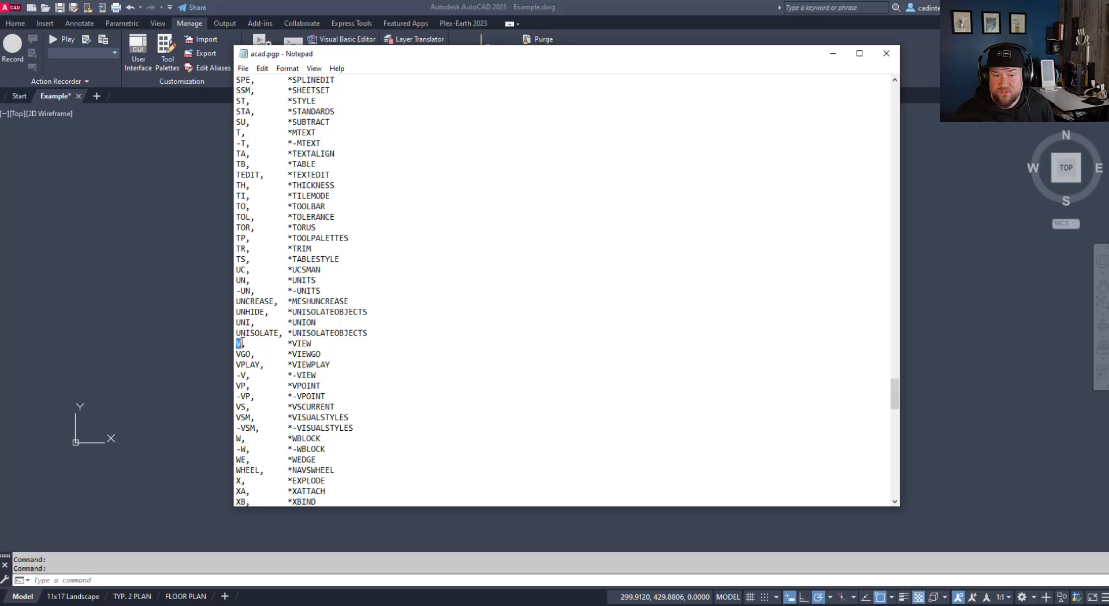
pyautogui.moveTo(367, 333); pyautogui.dragTo(312, 335)
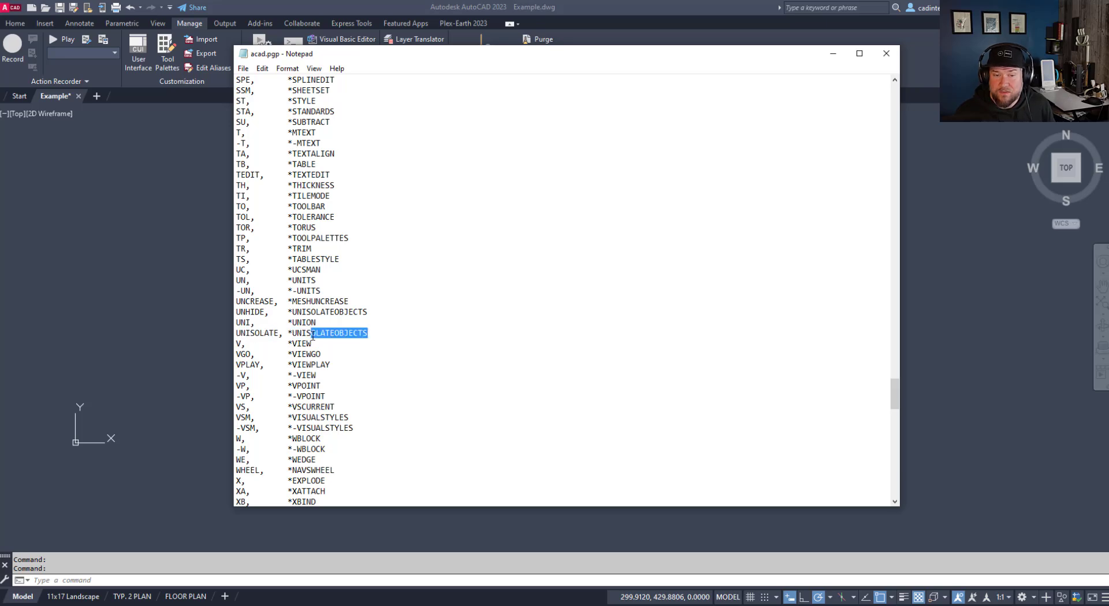
pyautogui.click(313, 342)
pyautogui.hotkey('shift', 'Home')
pyautogui.hotkey('ctrl', 'c')
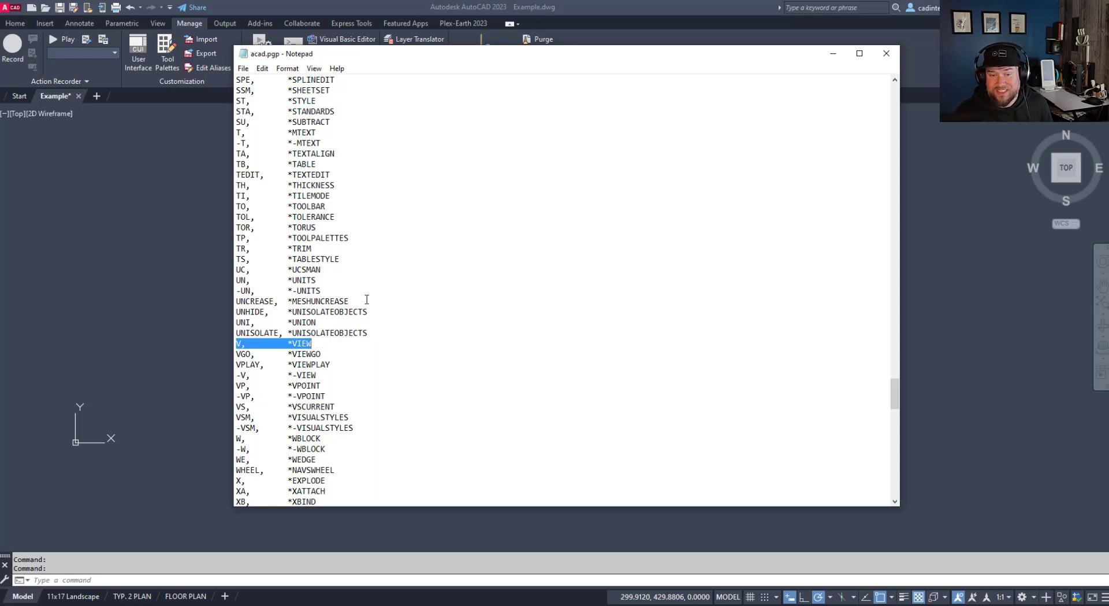
# Step: Paste the copied 'V, *VIEW' line onto a new line at the end of acad.pgp
pyautogui.hotkey('ctrl', 'End')
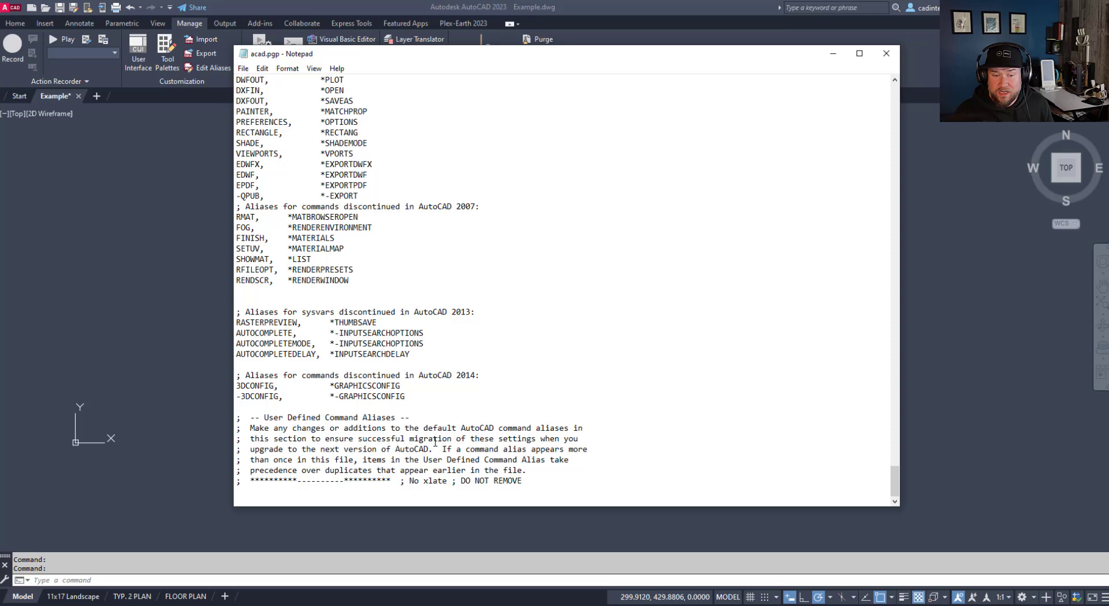
pyautogui.press('Return')
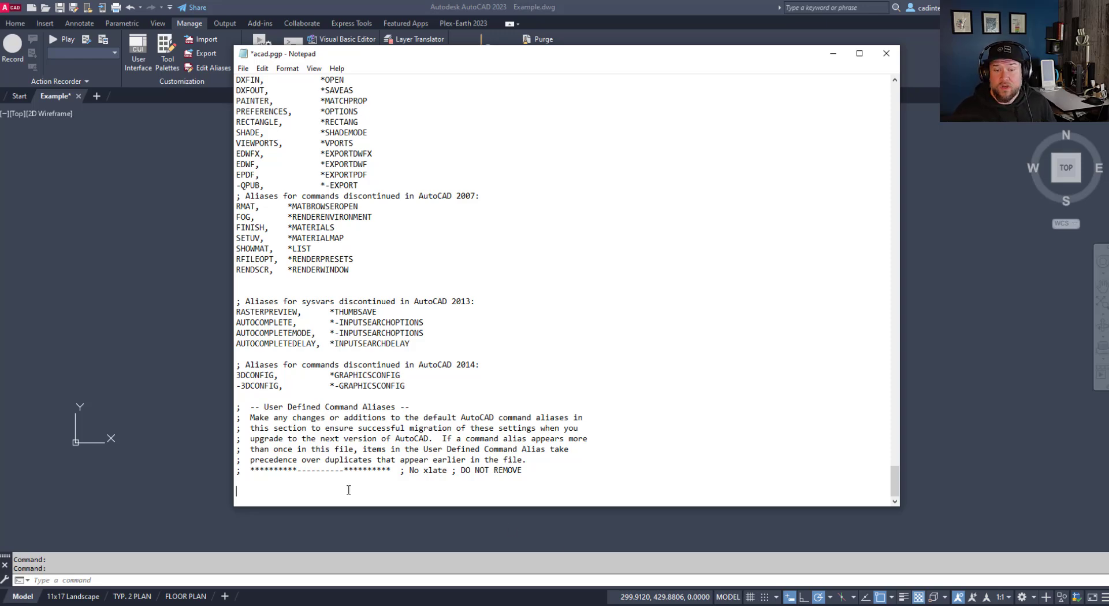
pyautogui.hotkey('ctrl', 'v')
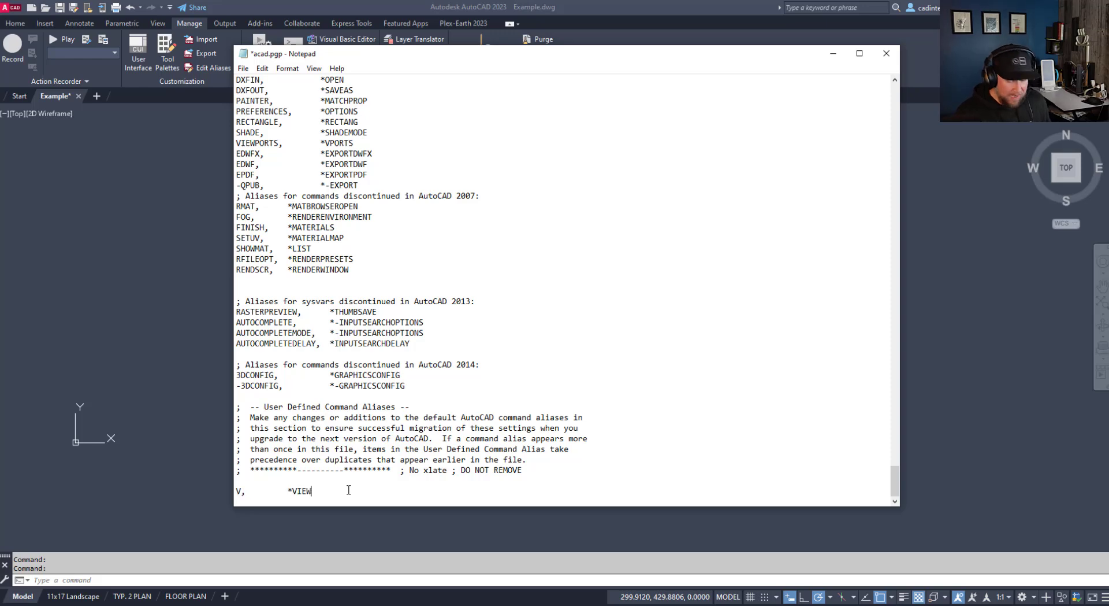
# Step: Edit the pasted line to read 'X, *XCLIP'
pyautogui.moveTo(241, 492); pyautogui.dragTo(220, 491)
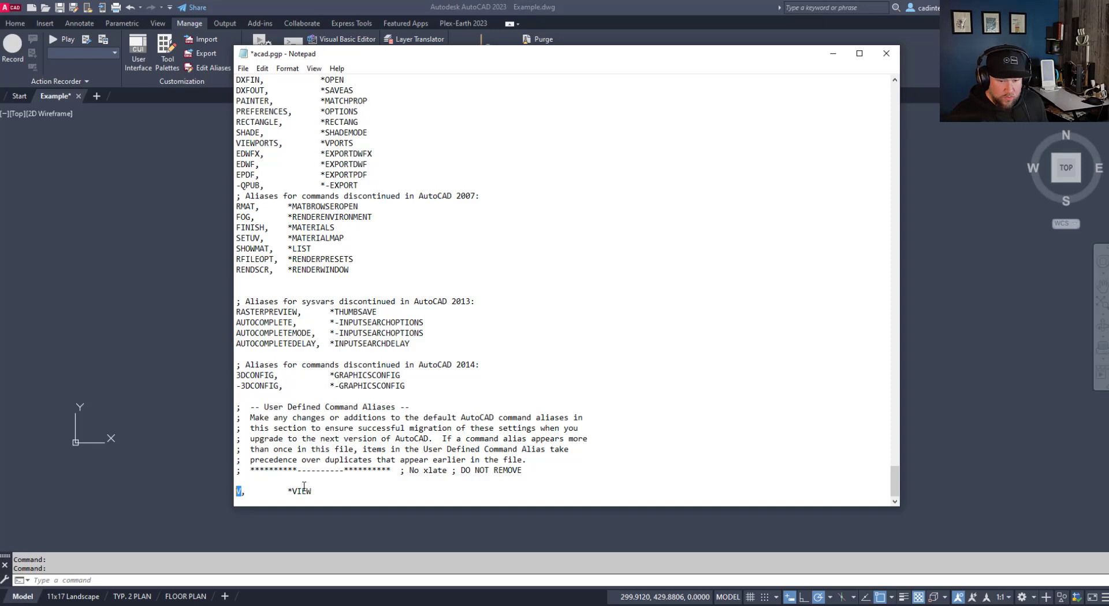
pyautogui.write('X')
pyautogui.moveTo(291, 491); pyautogui.dragTo(328, 488)
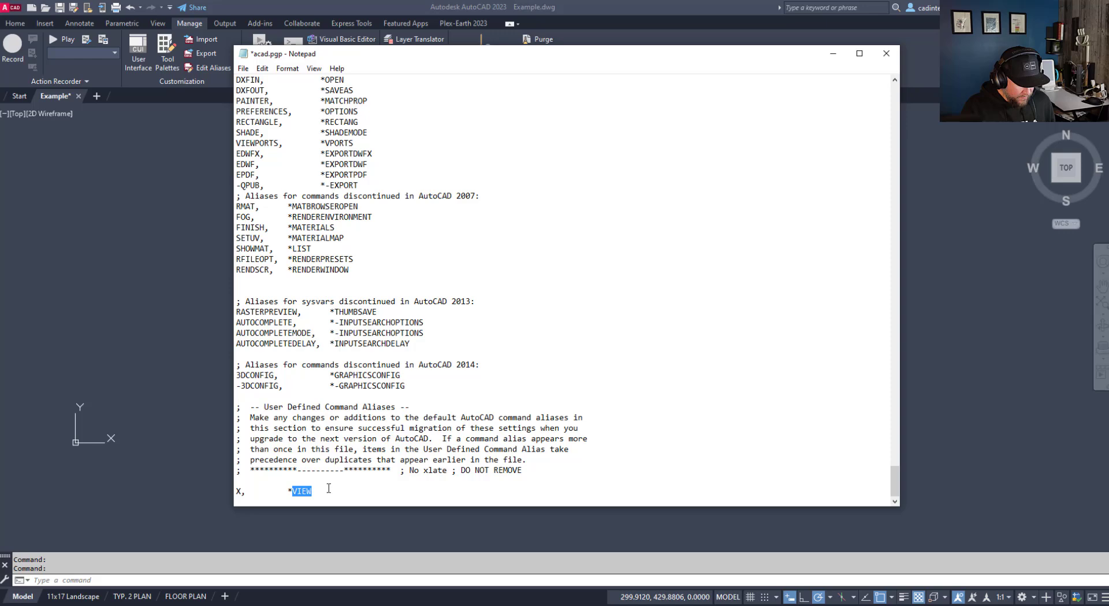
pyautogui.write('XCLIP')
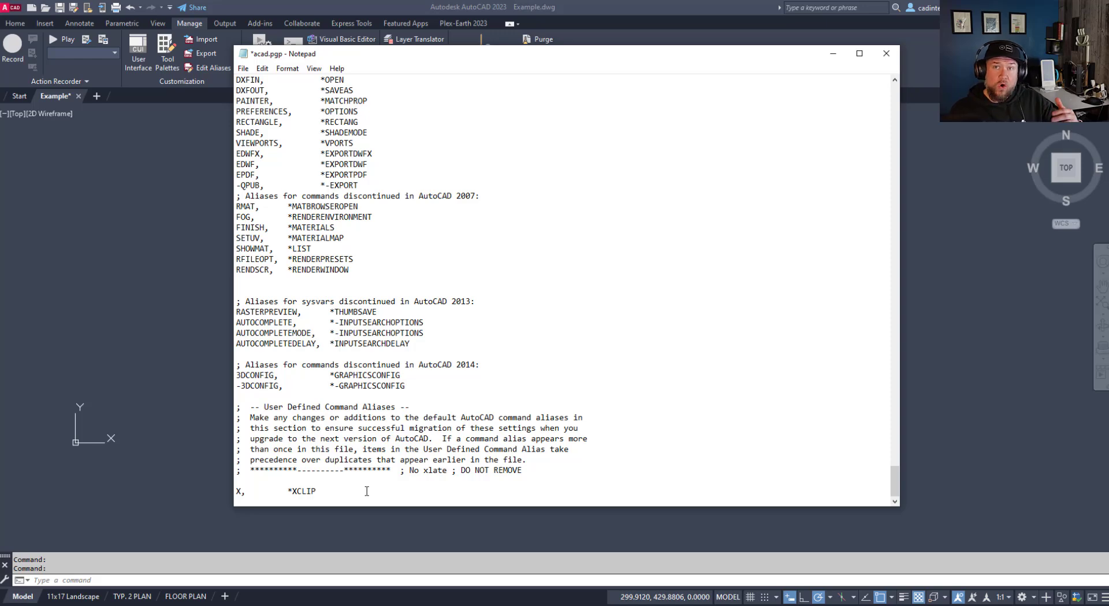
pyautogui.moveTo(243, 491); pyautogui.dragTo(230, 490)
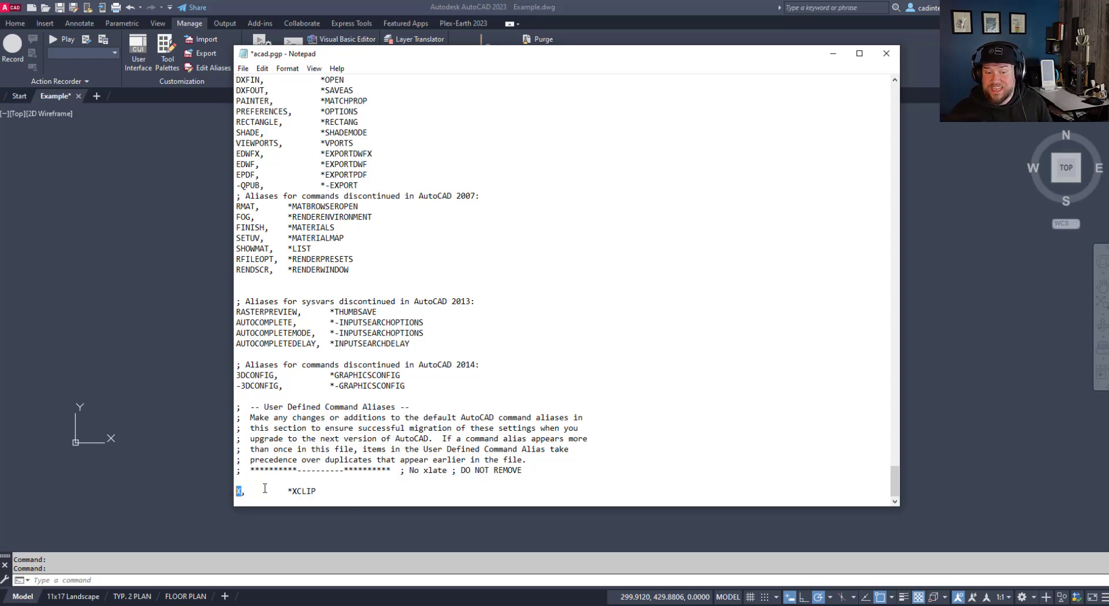
pyautogui.moveTo(335, 490); pyautogui.dragTo(289, 485)
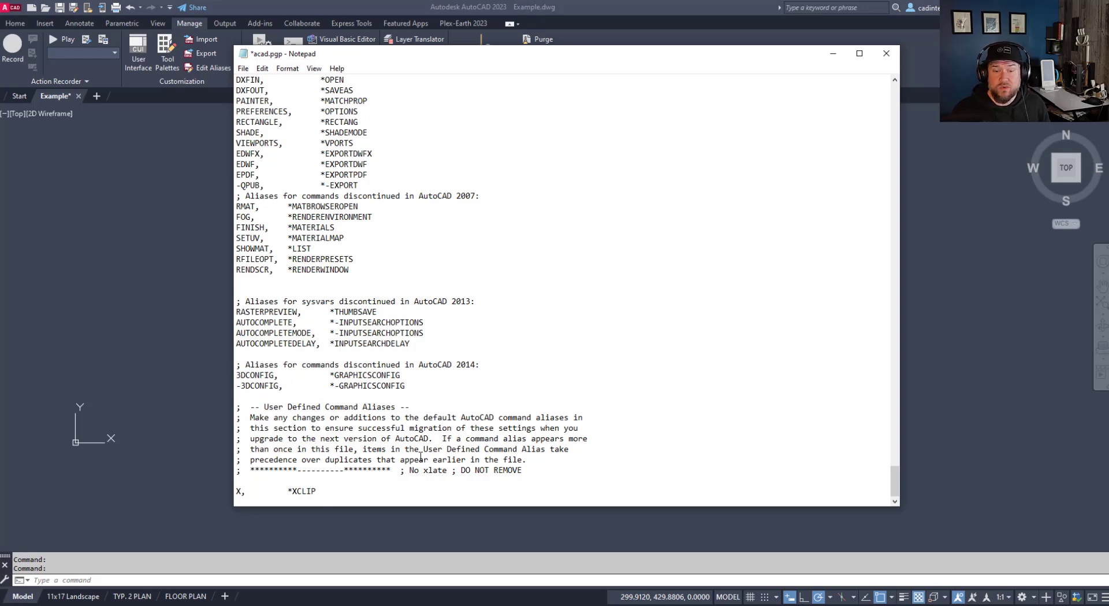
pyautogui.moveTo(349, 491); pyautogui.dragTo(234, 492)
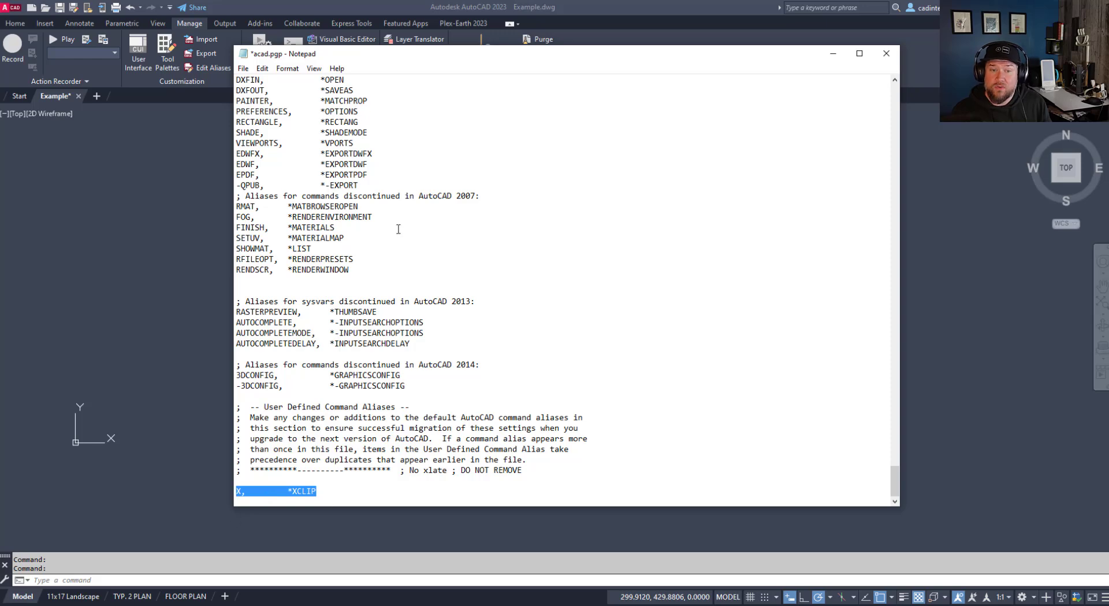
pyautogui.click(282, 493)
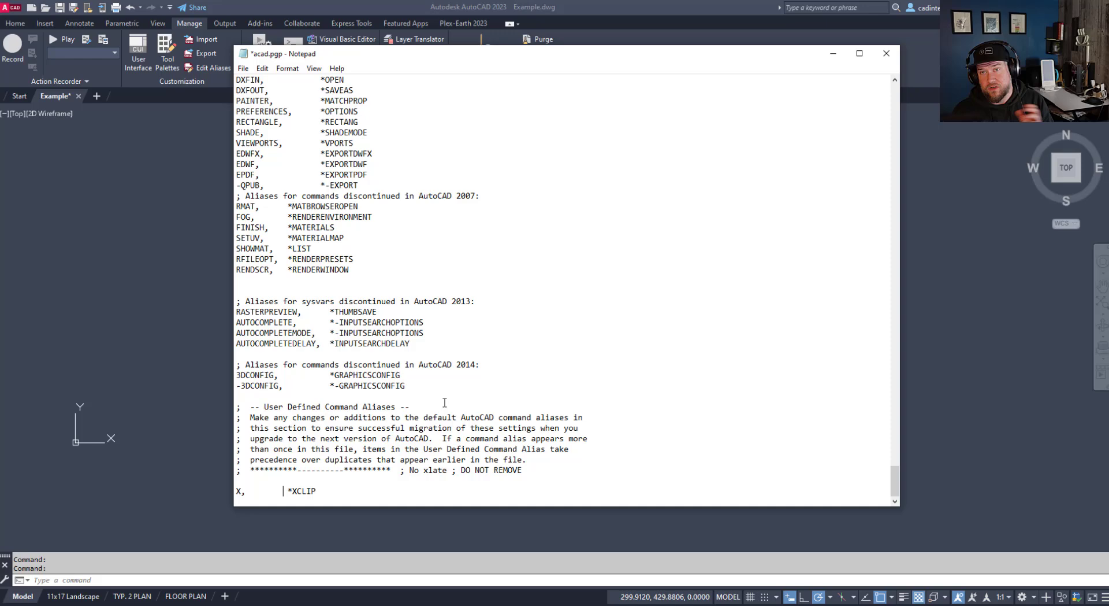
# Step: Save acad.pgp with the X, *XCLIP line and close Notepad
pyautogui.click(243, 68)
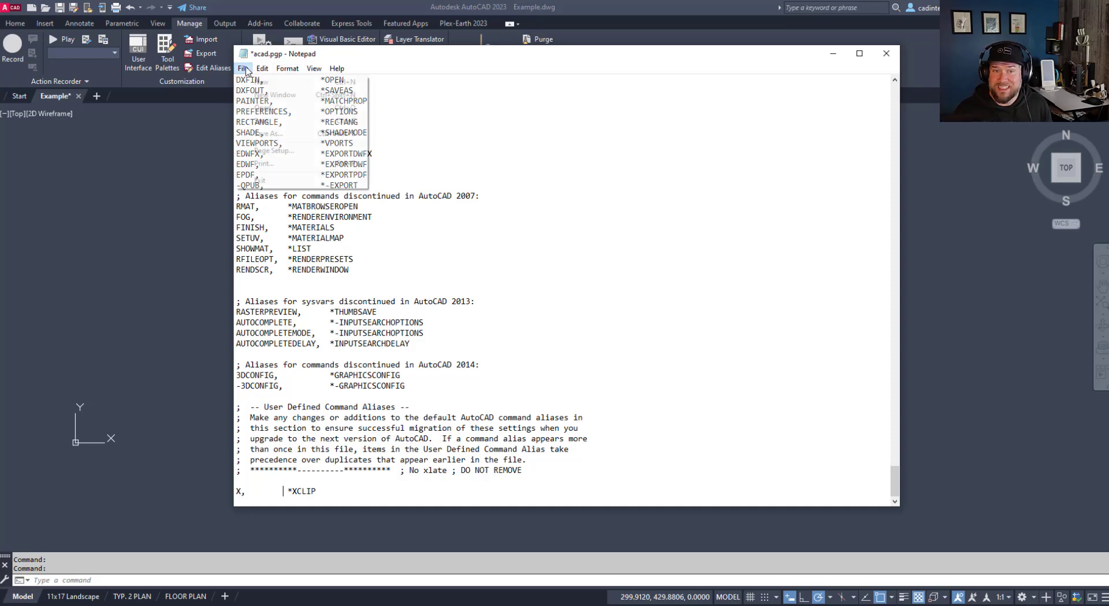
pyautogui.click(269, 122)
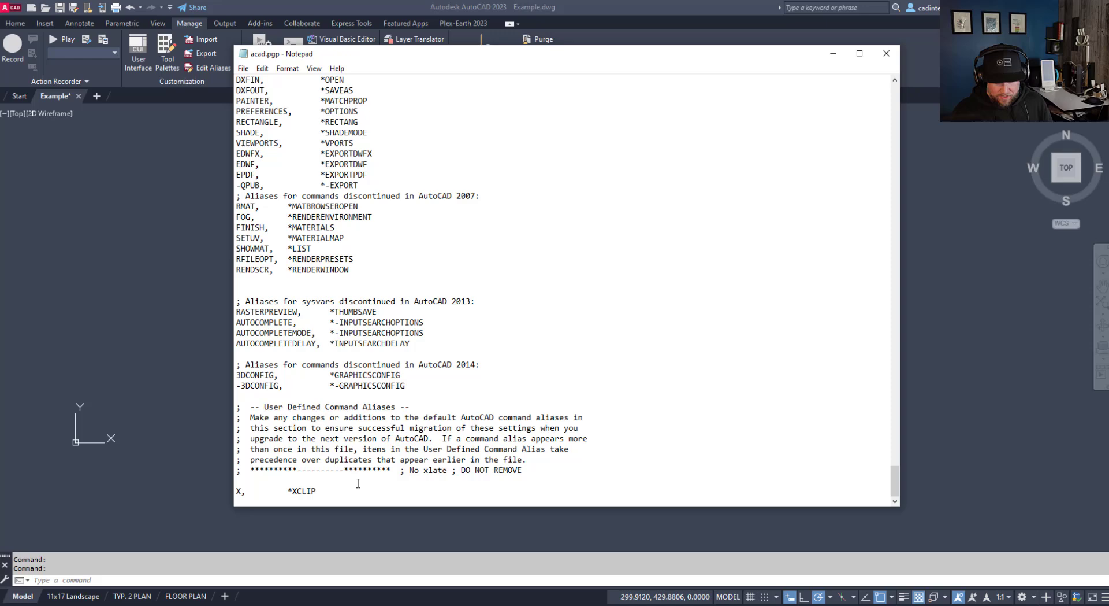
pyautogui.moveTo(315, 490); pyautogui.dragTo(228, 488)
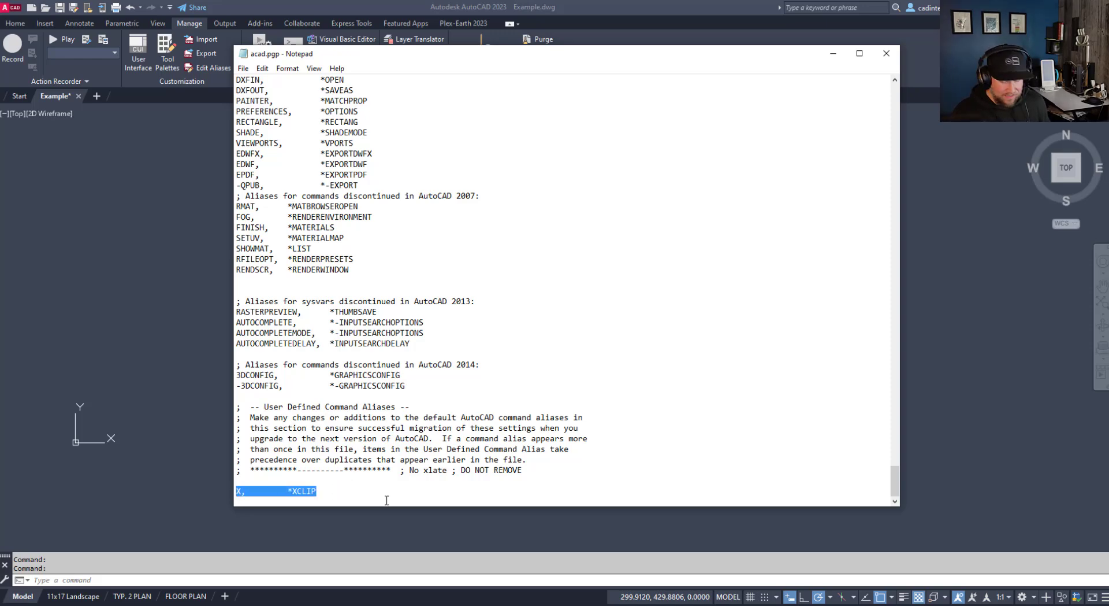
pyautogui.click(361, 492)
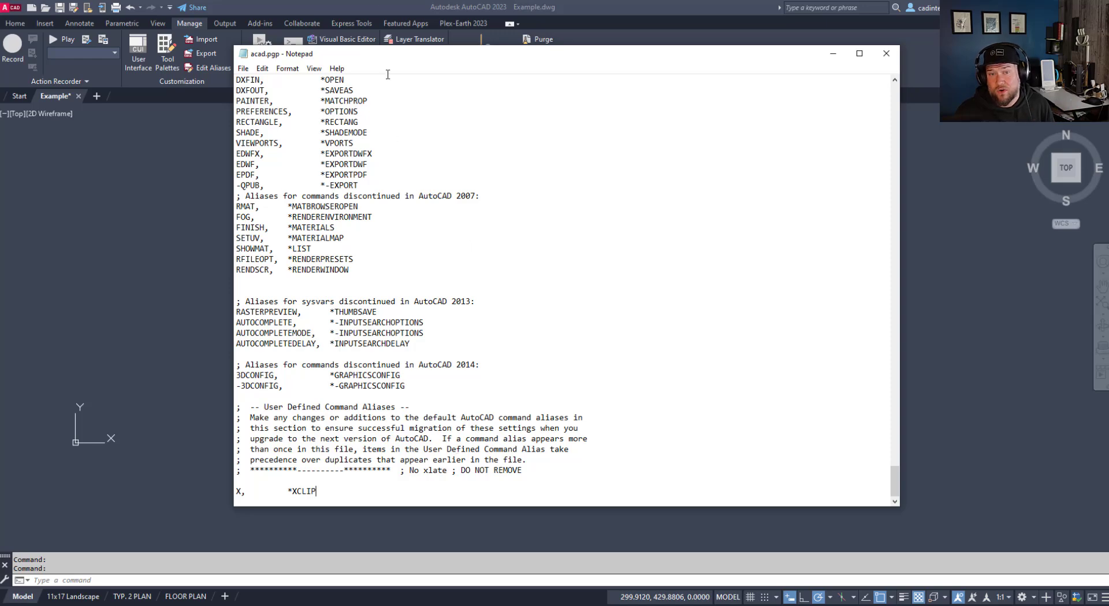
pyautogui.click(886, 56)
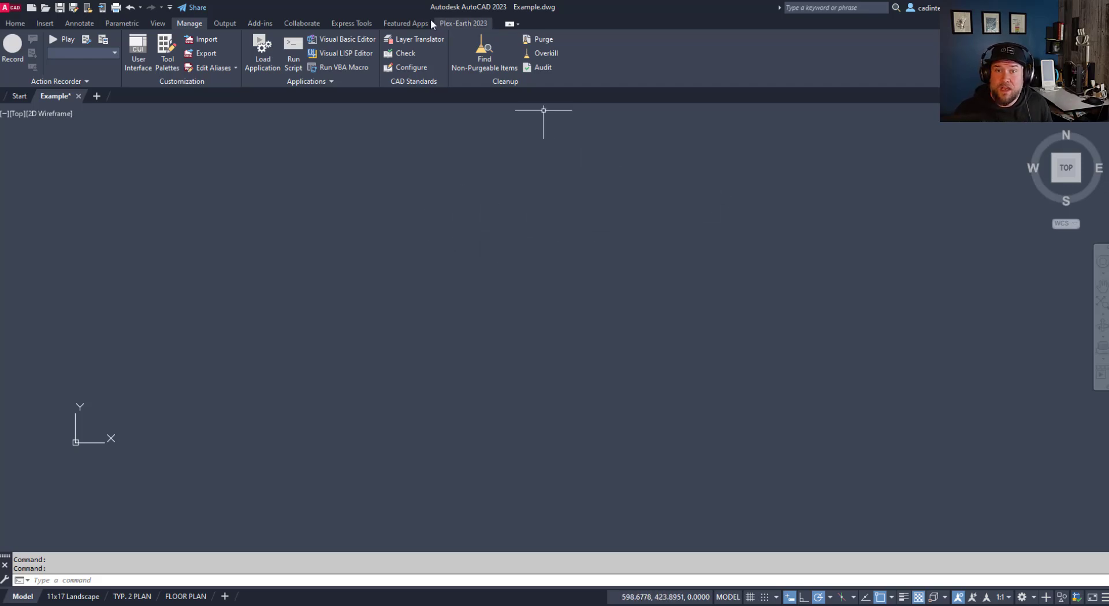
# Step: Launch the Express Tools Command Aliases editor and scroll to the X → XCLIP entry
pyautogui.click(355, 24)
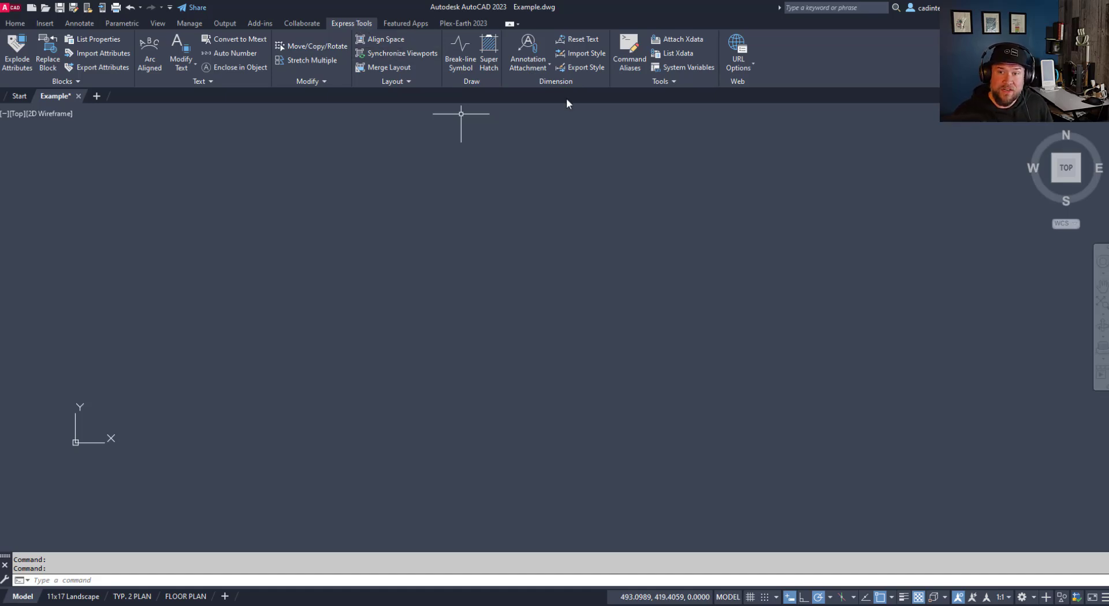
pyautogui.click(634, 68)
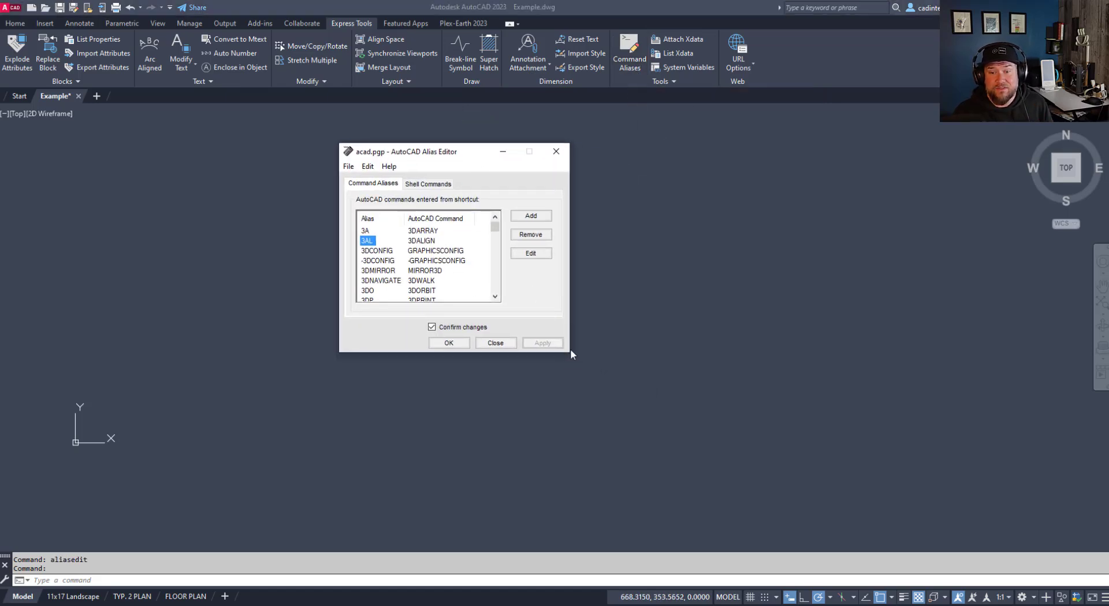
pyautogui.scroll(-20, 399, 266)
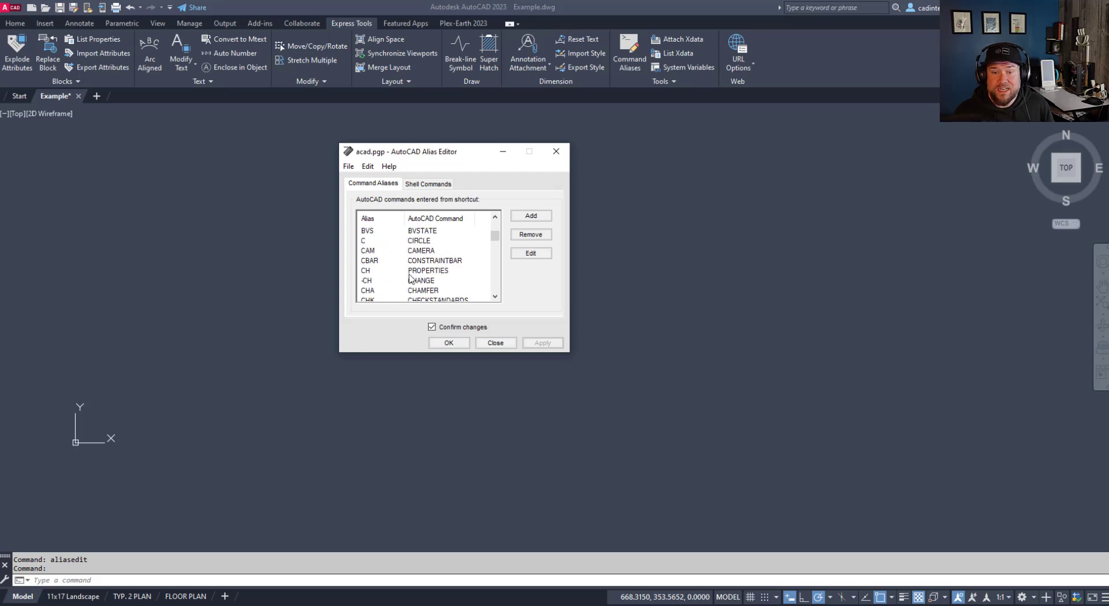
pyautogui.scroll(-20, 412, 271)
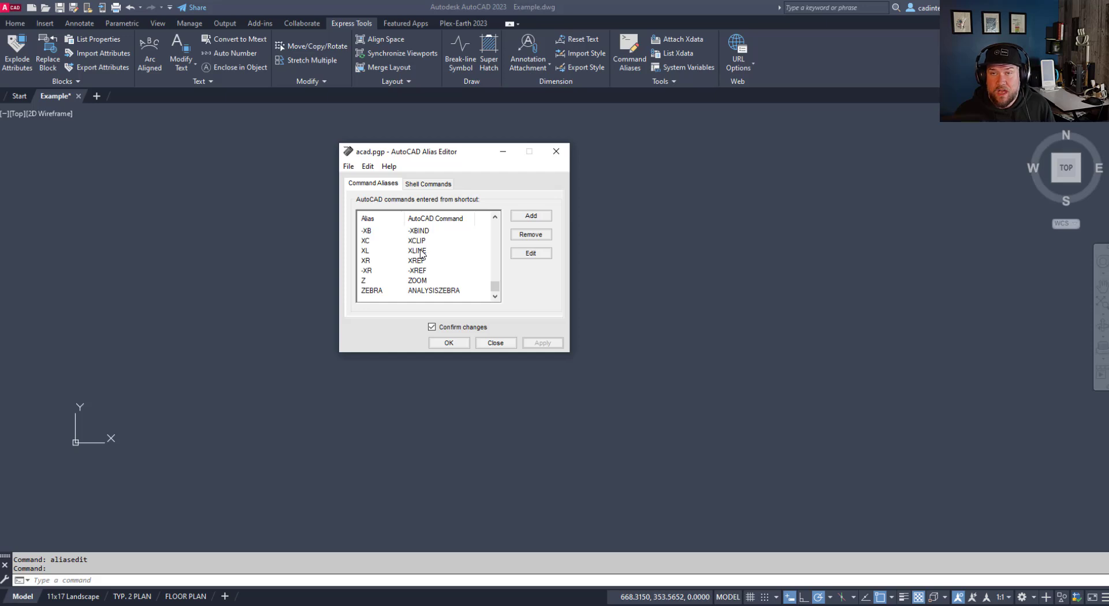
pyautogui.scroll(3, 420, 255)
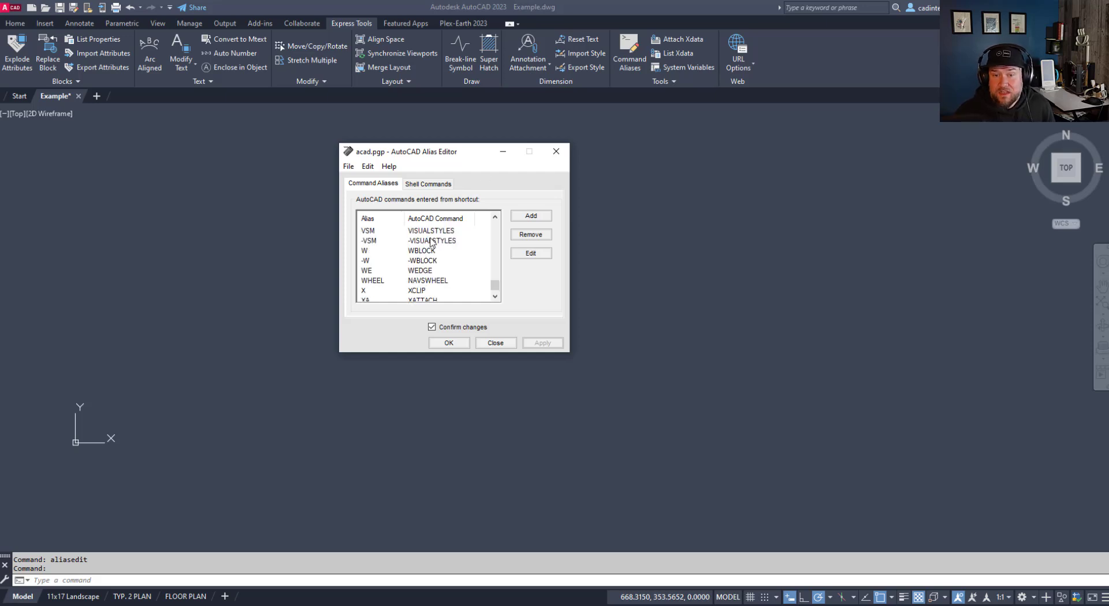
# Step: Add alias C for COPY, confirming it replaces the earlier CIRCLE definition
pyautogui.click(531, 218)
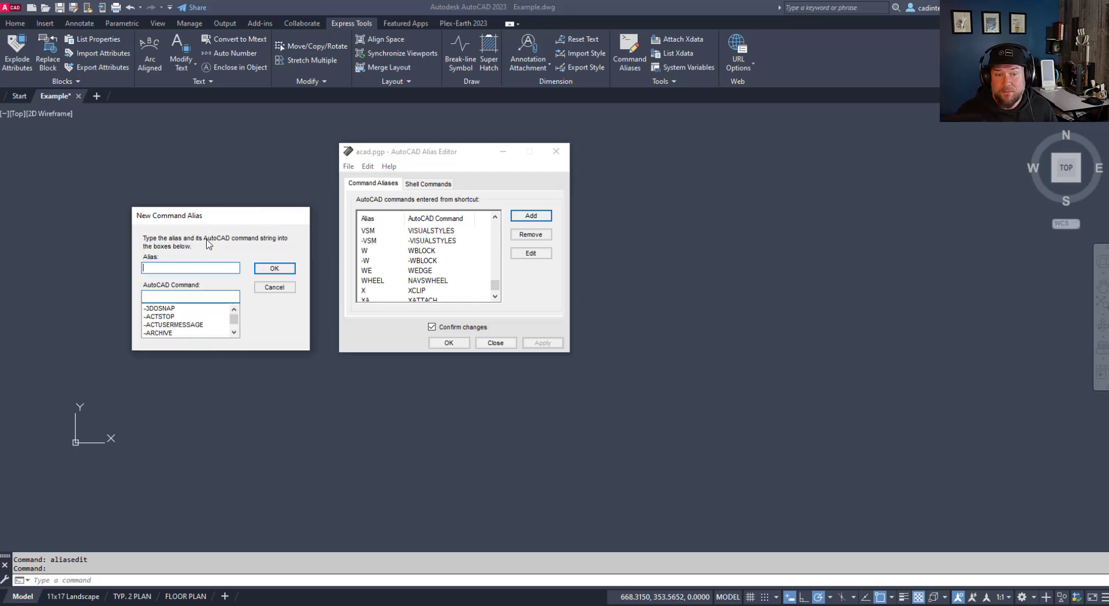
pyautogui.moveTo(240, 215); pyautogui.dragTo(245, 193)
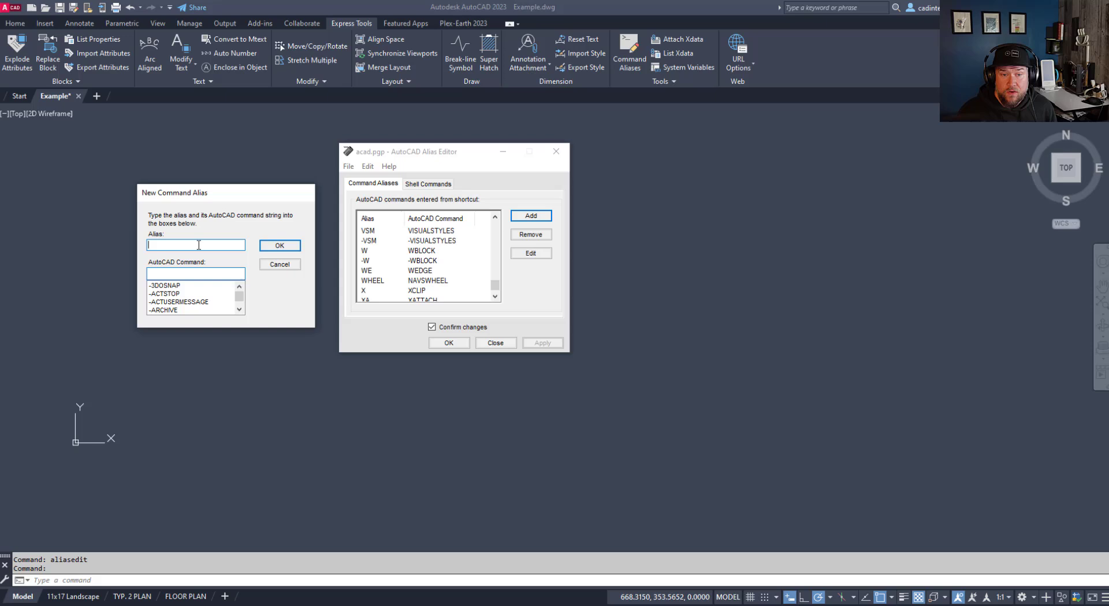
pyautogui.write('C')
pyautogui.click(199, 274)
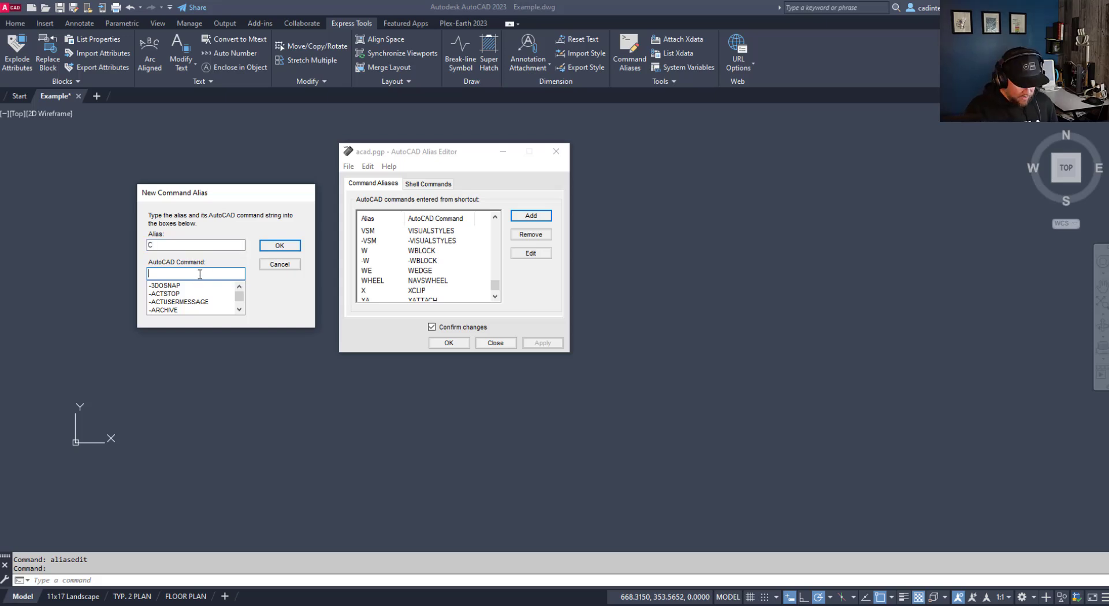
pyautogui.write('COP')
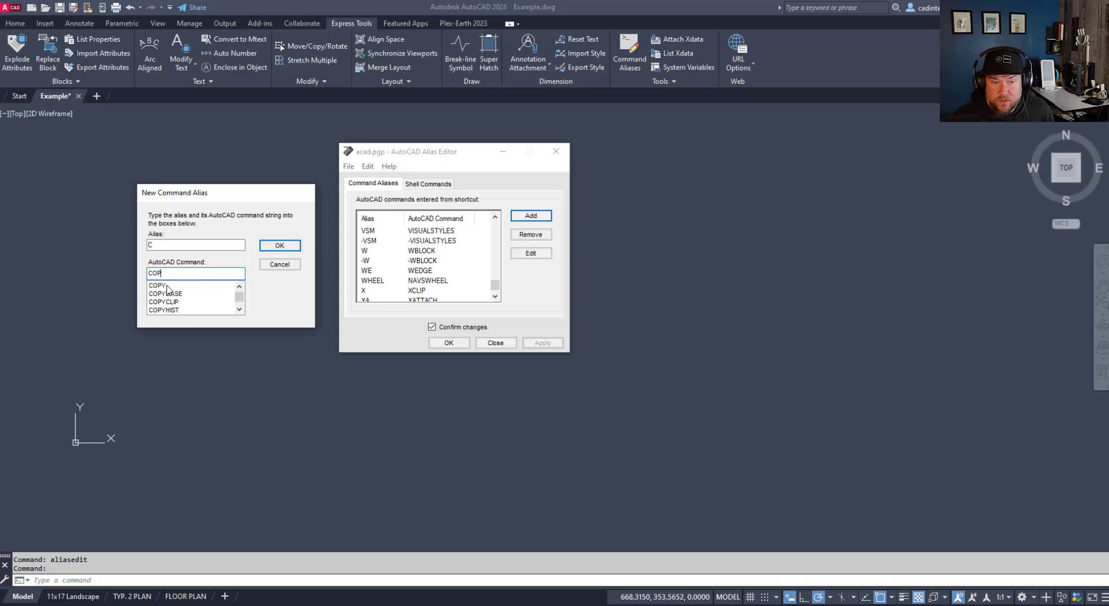
pyautogui.click(163, 285)
pyautogui.click(280, 246)
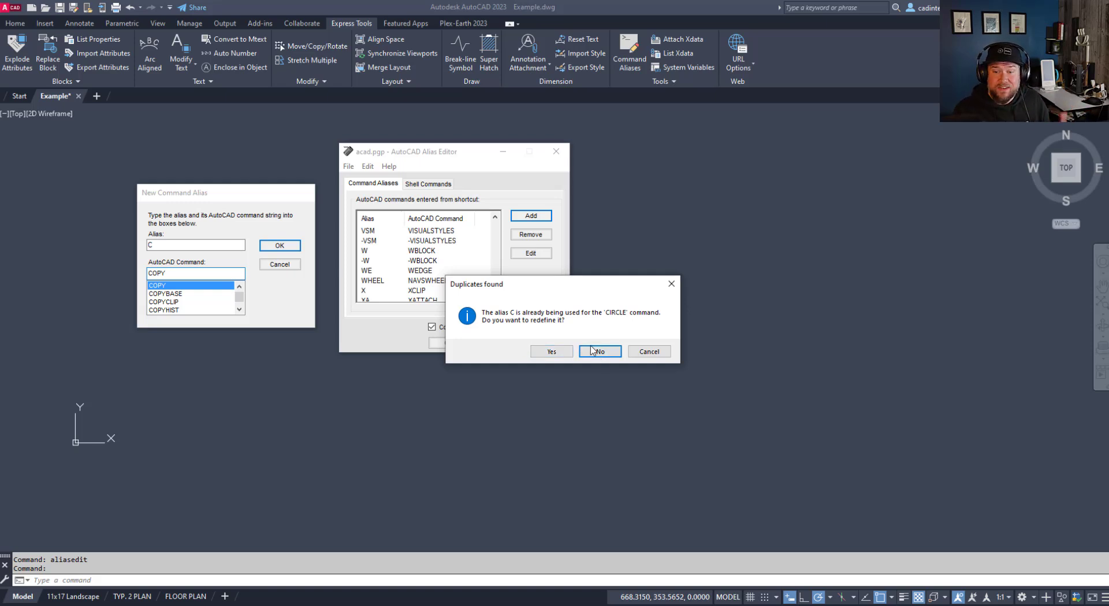
pyautogui.click(552, 352)
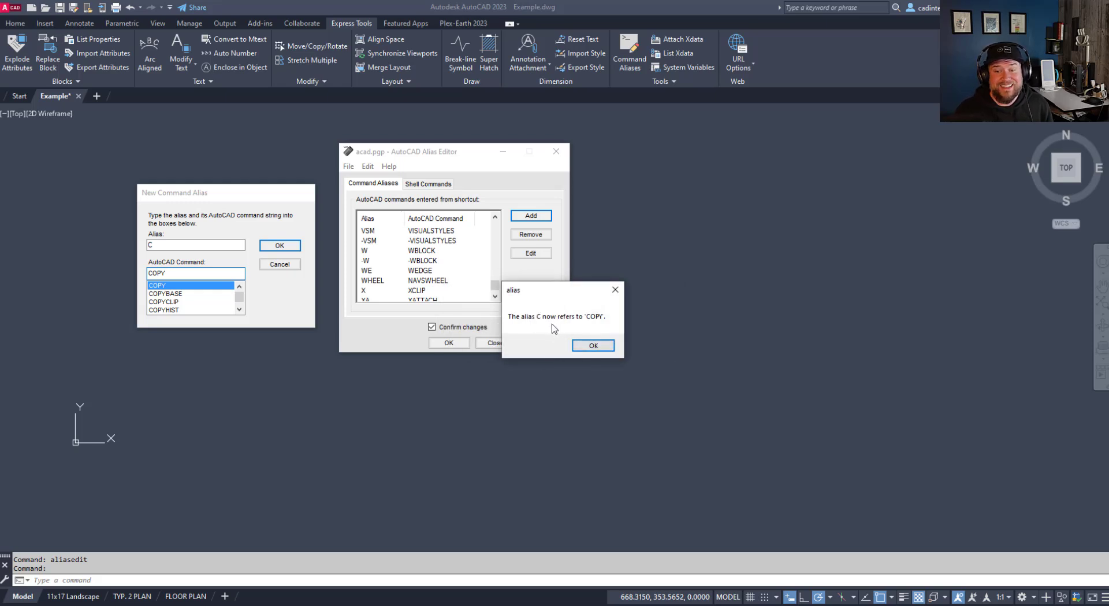
pyautogui.click(594, 345)
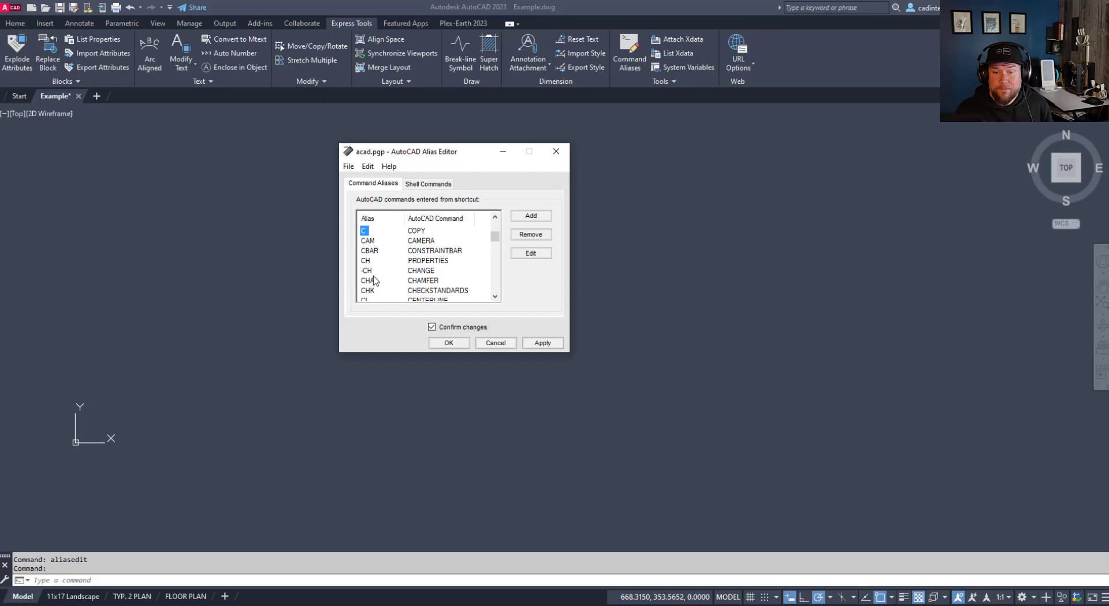
# Step: Start a new COPY alias with the trial shortcut 2, leaving it unconfirmed
pyautogui.click(531, 216)
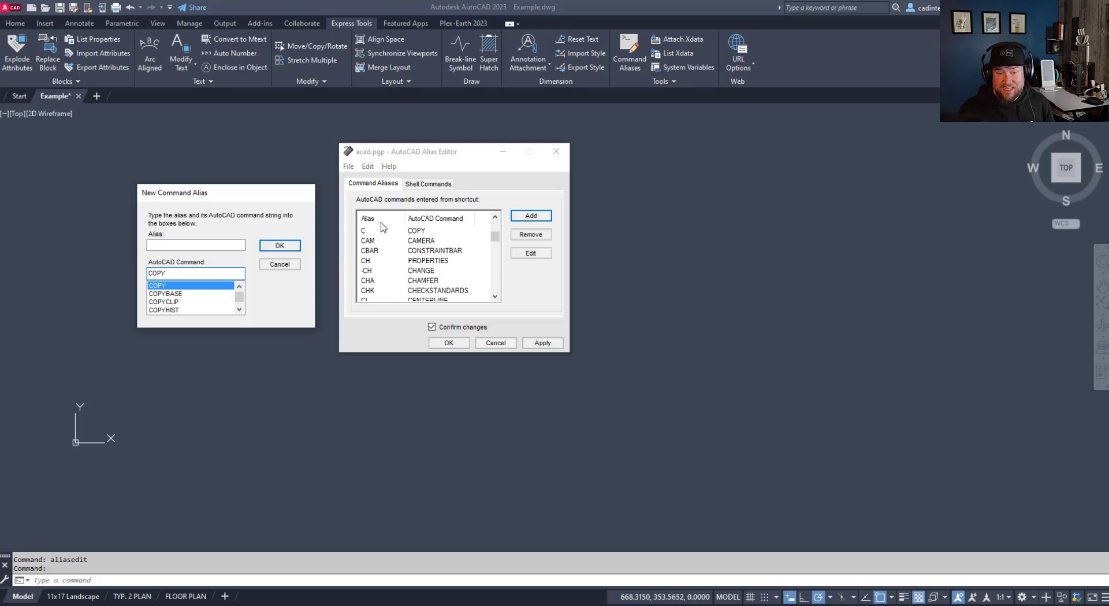
pyautogui.click(213, 245)
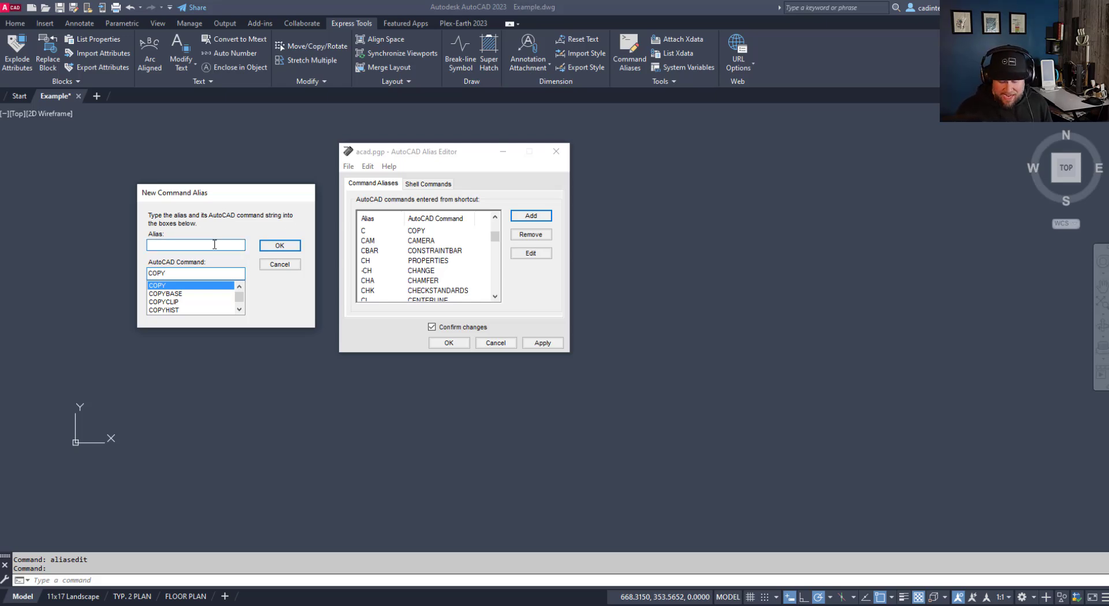
pyautogui.write('12')
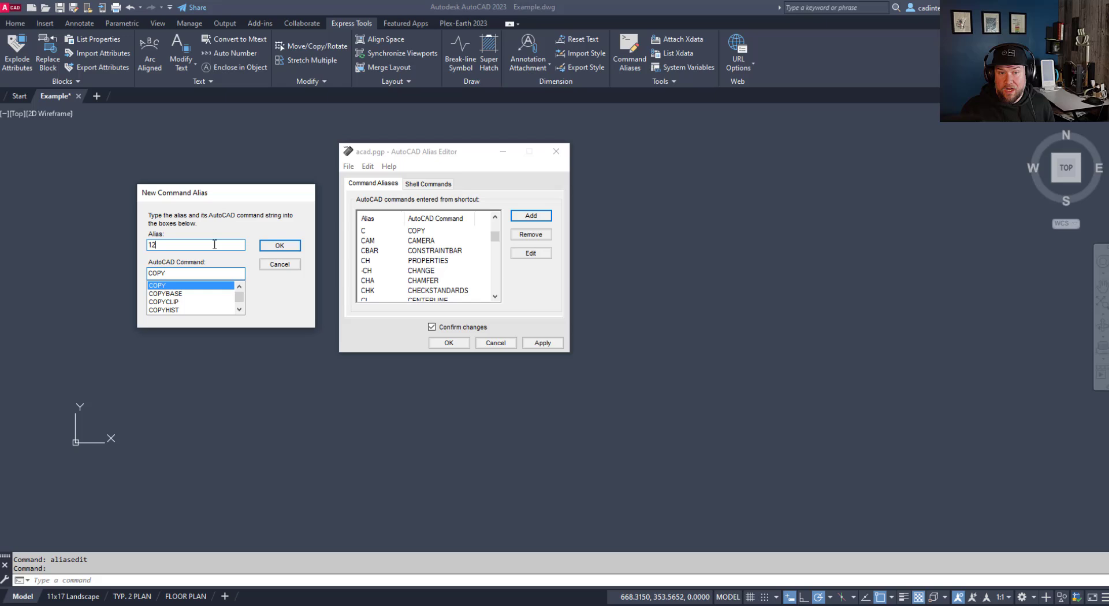
pyautogui.write('3')
pyautogui.press('BackSpace')
pyautogui.press('BackSpace')
pyautogui.press('BackSpace')
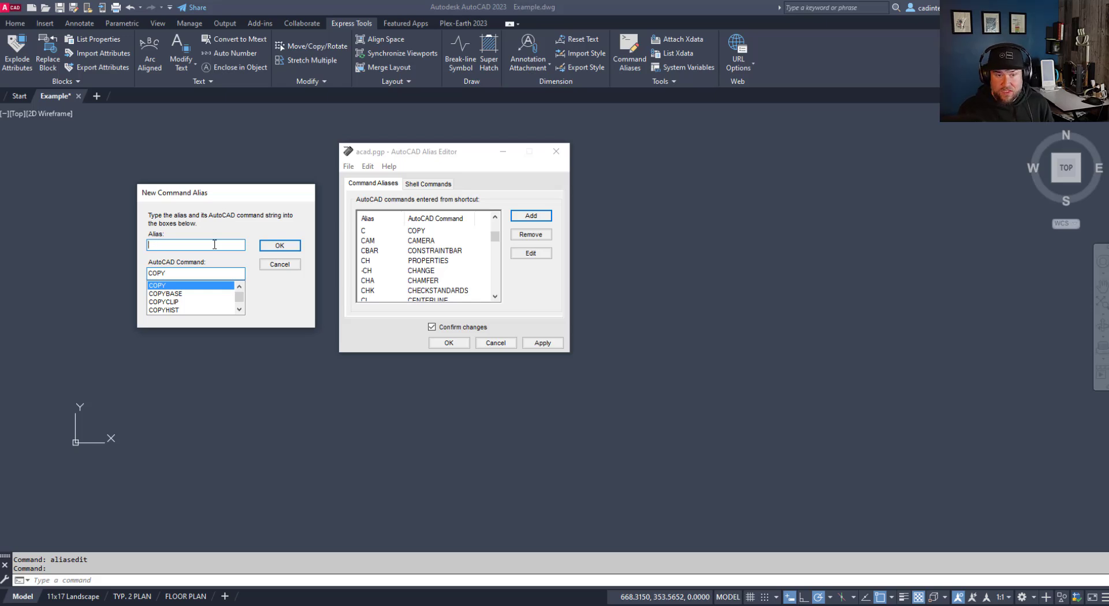
pyautogui.write('2')
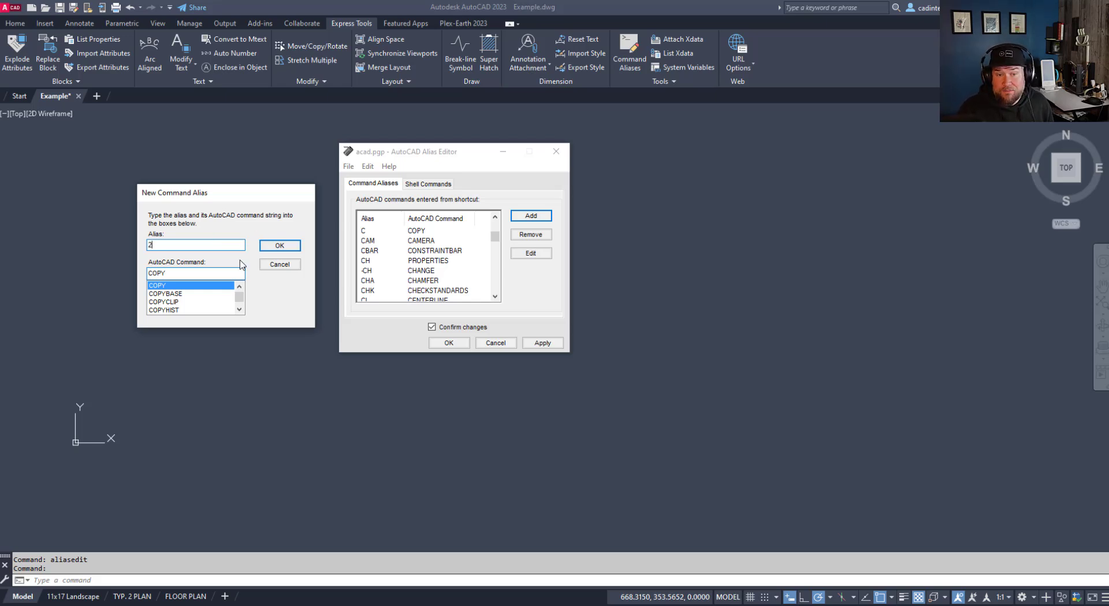
pyautogui.click(218, 272)
pyautogui.moveTo(142, 271); pyautogui.dragTo(117, 272)
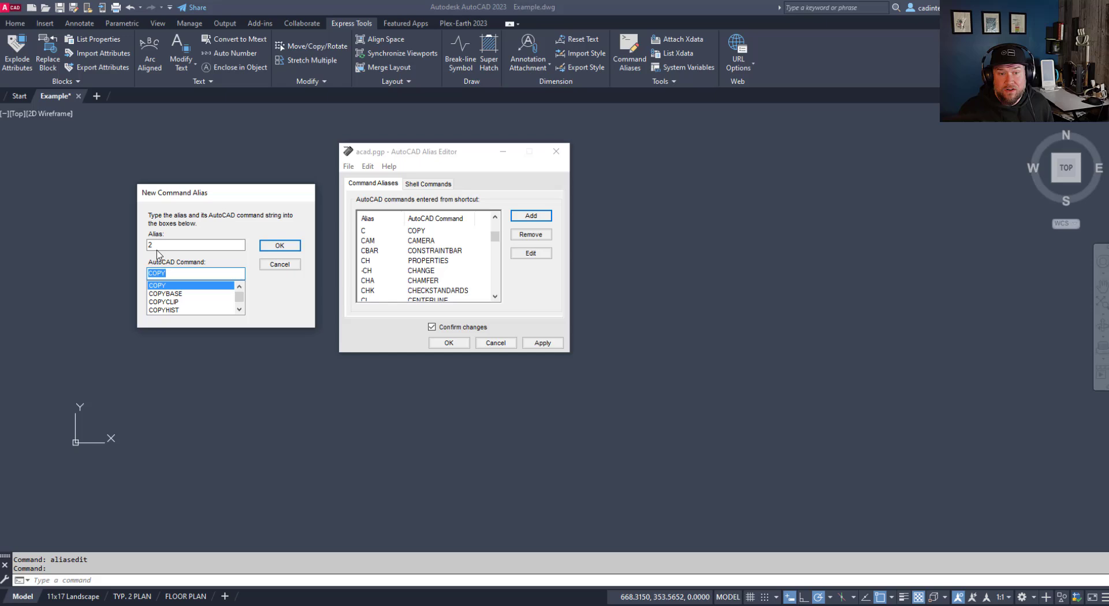
pyautogui.moveTo(161, 245); pyautogui.dragTo(106, 244)
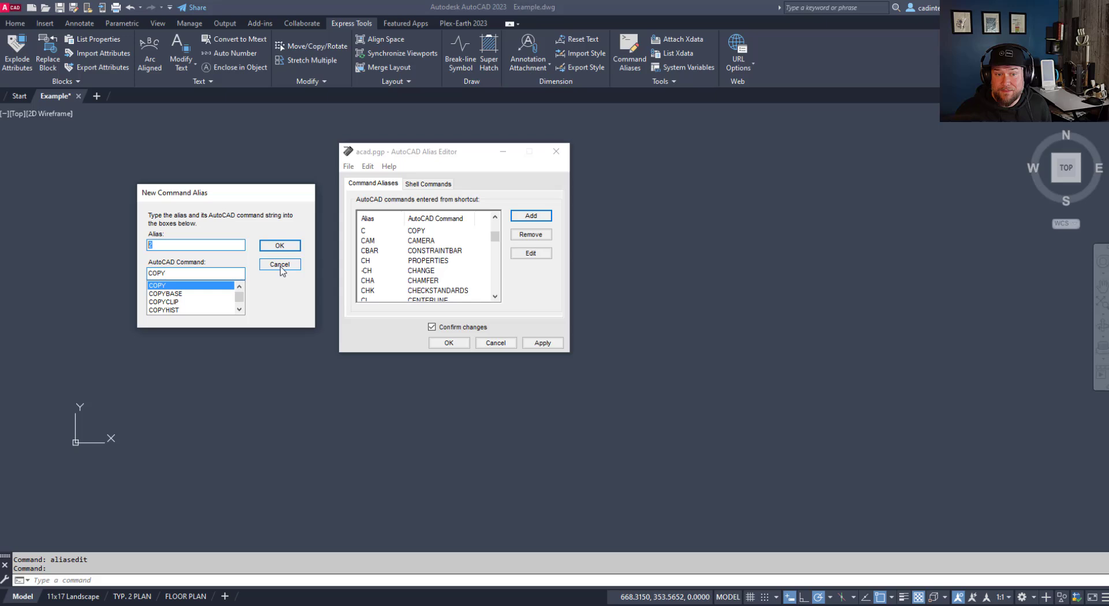
# Step: Cancel the trial alias, save aliases over acad.pgp, and test that C runs COPY
pyautogui.click(275, 271)
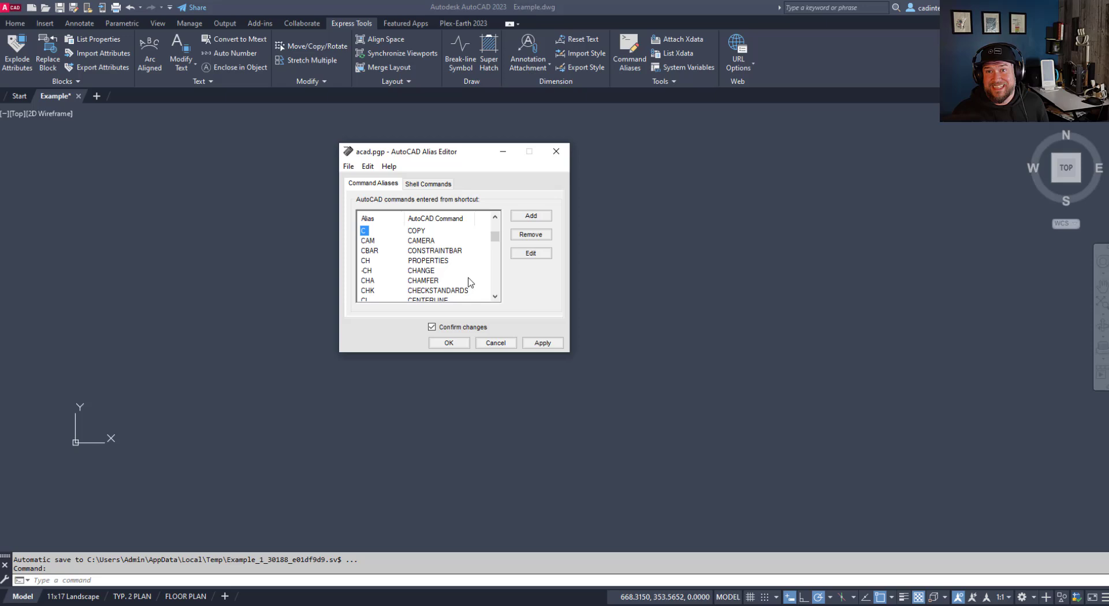
pyautogui.press('Tab')
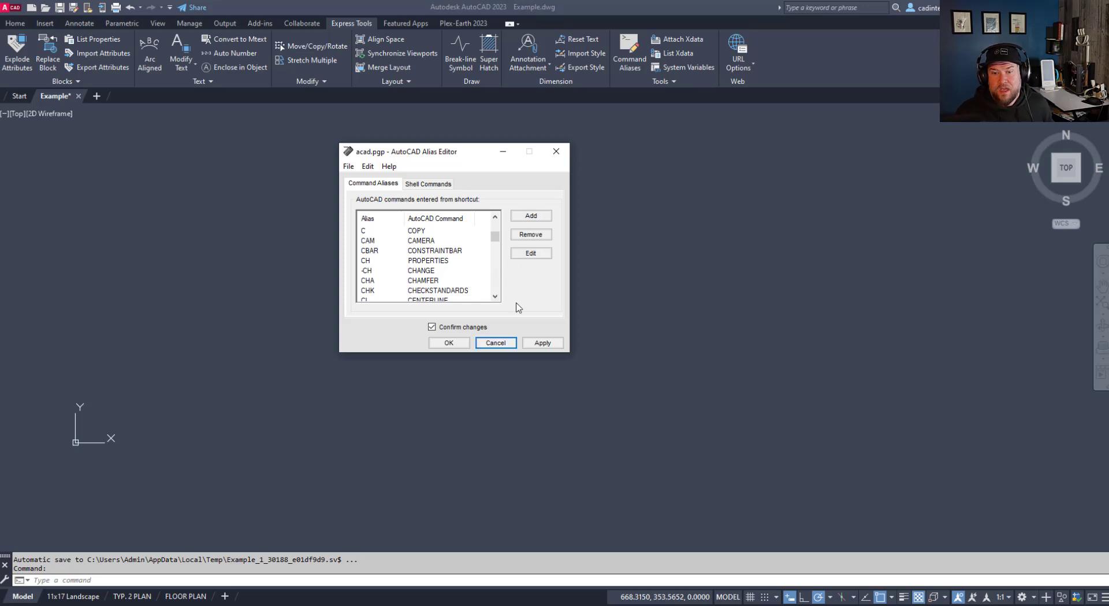
pyautogui.click(452, 342)
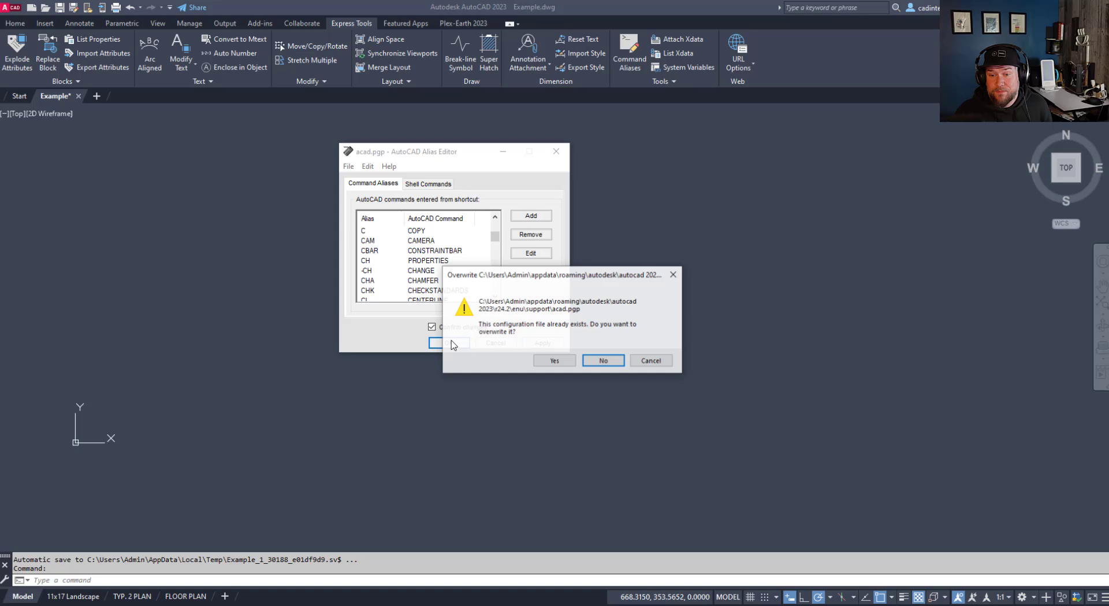
pyautogui.click(555, 361)
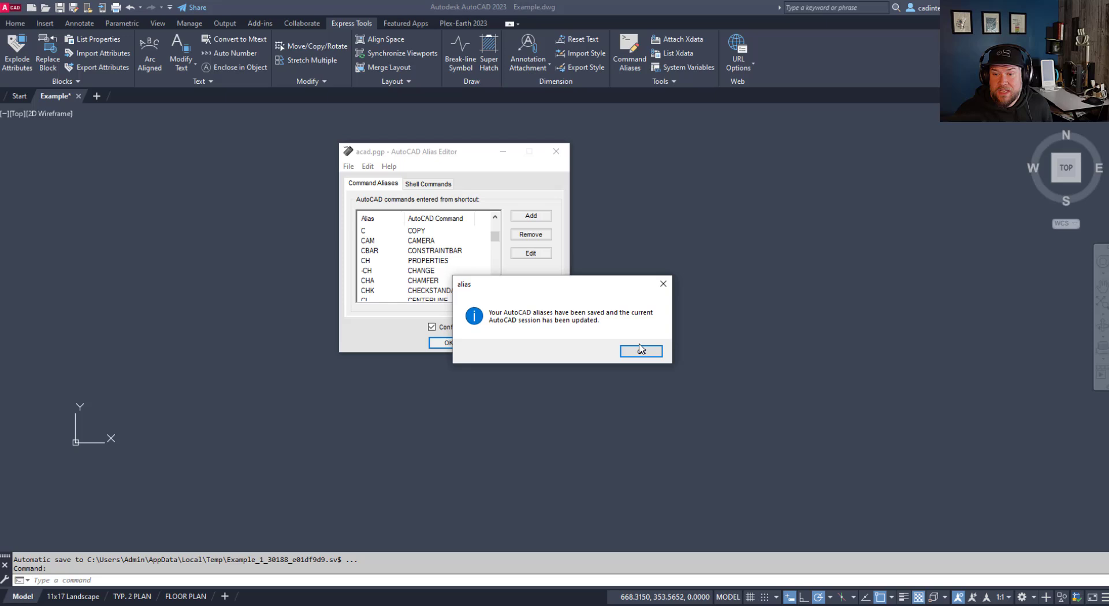
pyautogui.click(639, 350)
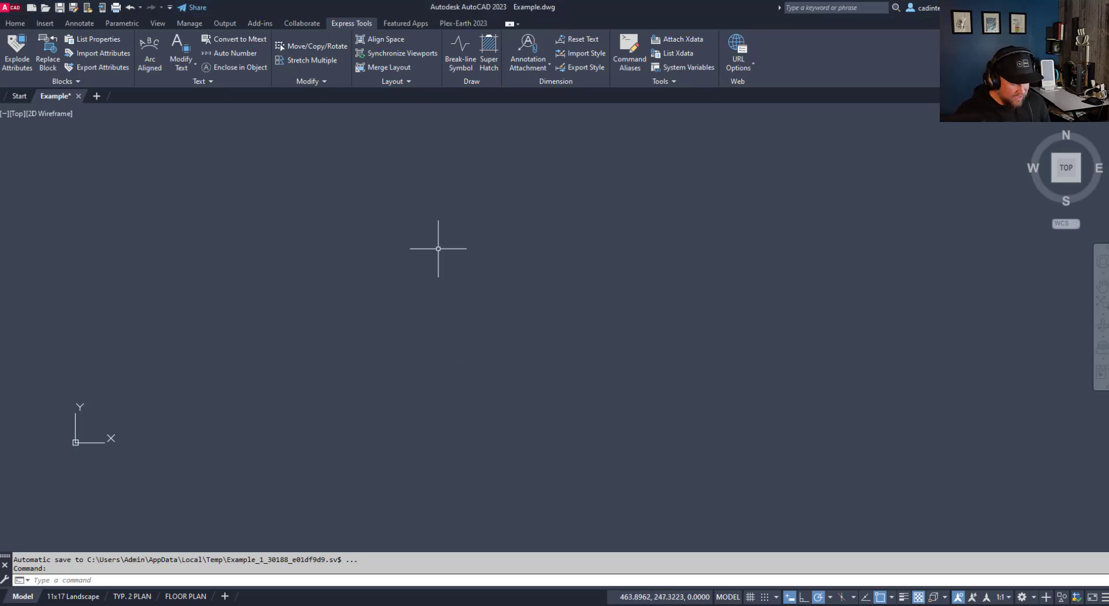
pyautogui.write('c')
pyautogui.press('Return')
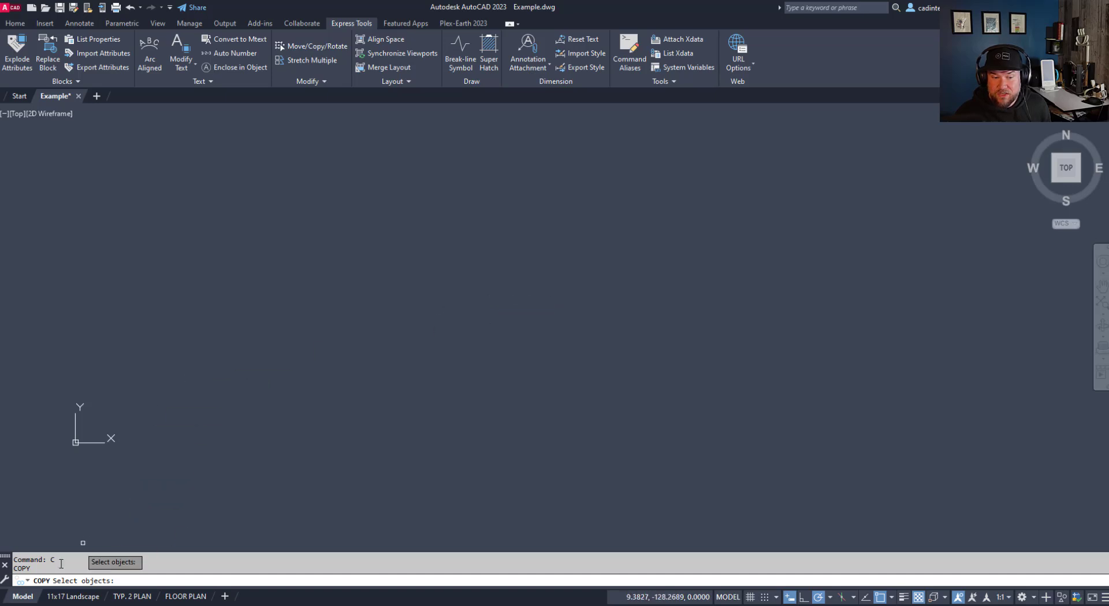
# Step: Cancel the COPY test, repeat it once, and cancel again to leave the prompt idle
pyautogui.press('Escape')
pyautogui.press('Return')
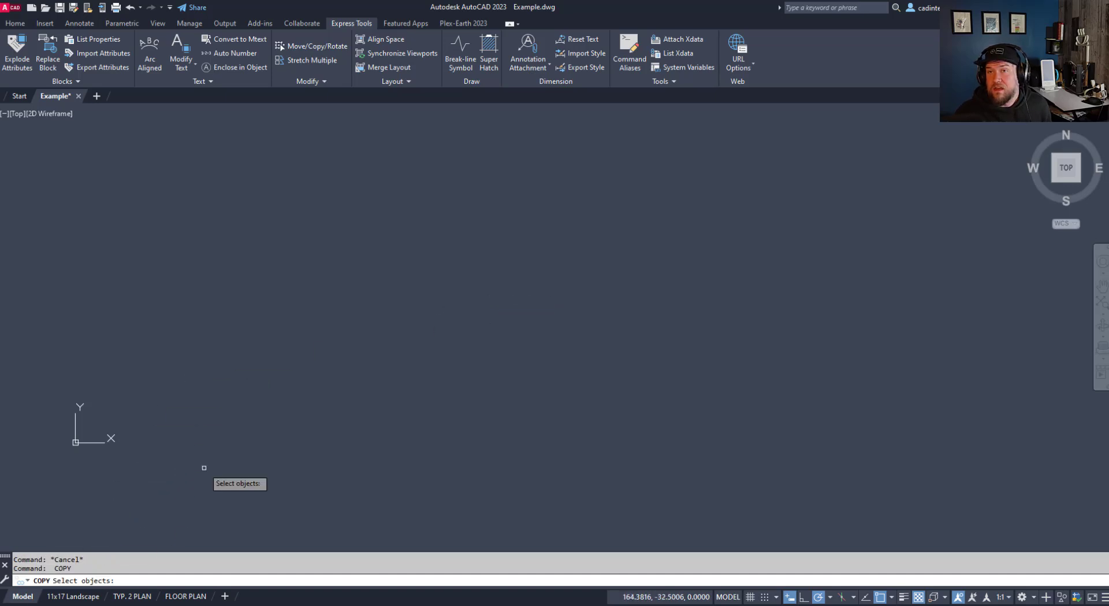
pyautogui.press('Escape')
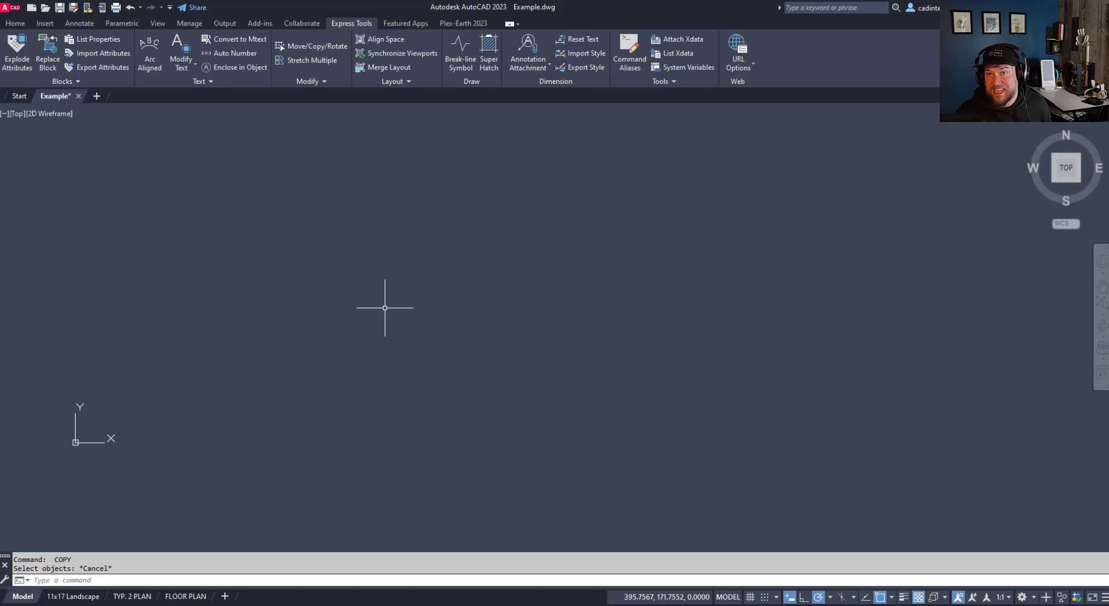
pyautogui.press('Escape')
pyautogui.press('Escape')
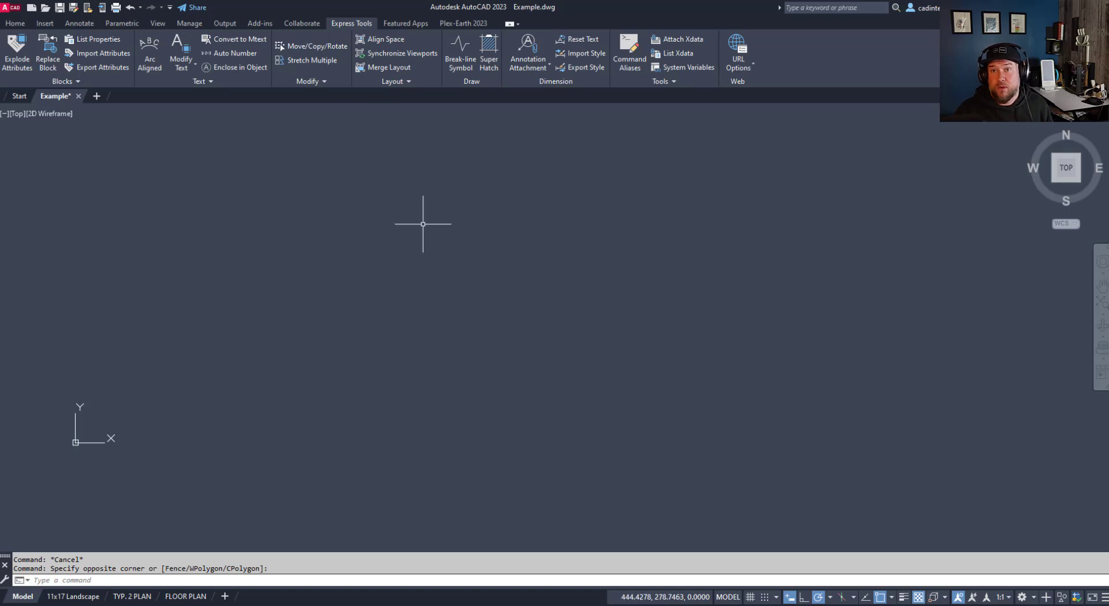
# Step: Open the AutoCorrect list, AutoCorrectUserDB.pgp, from the Edit Aliases options
pyautogui.click(342, 107)
pyautogui.click(168, 174)
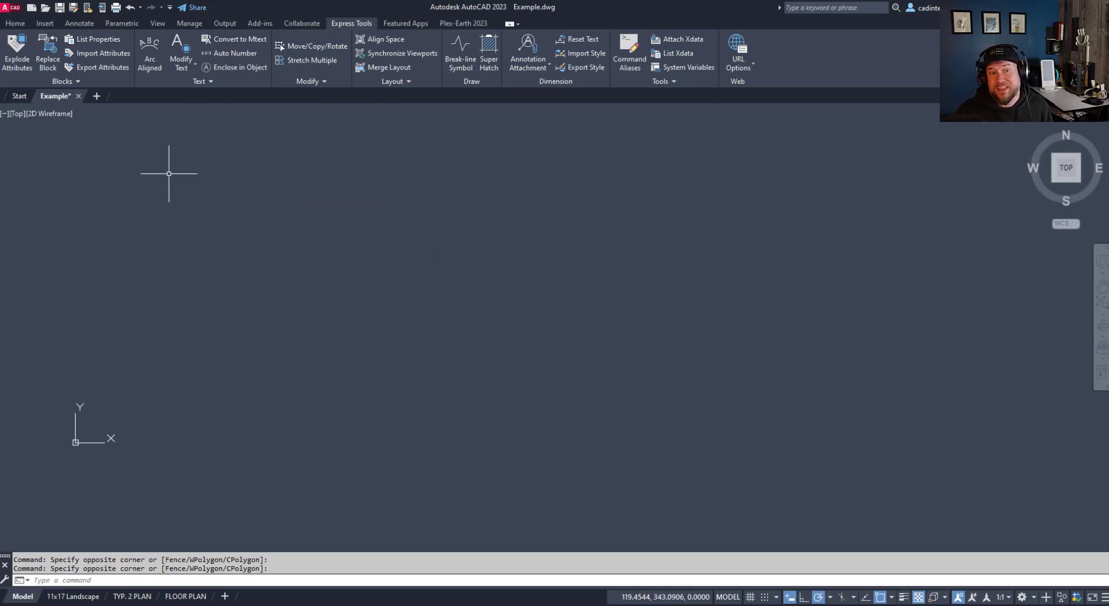
pyautogui.click(190, 23)
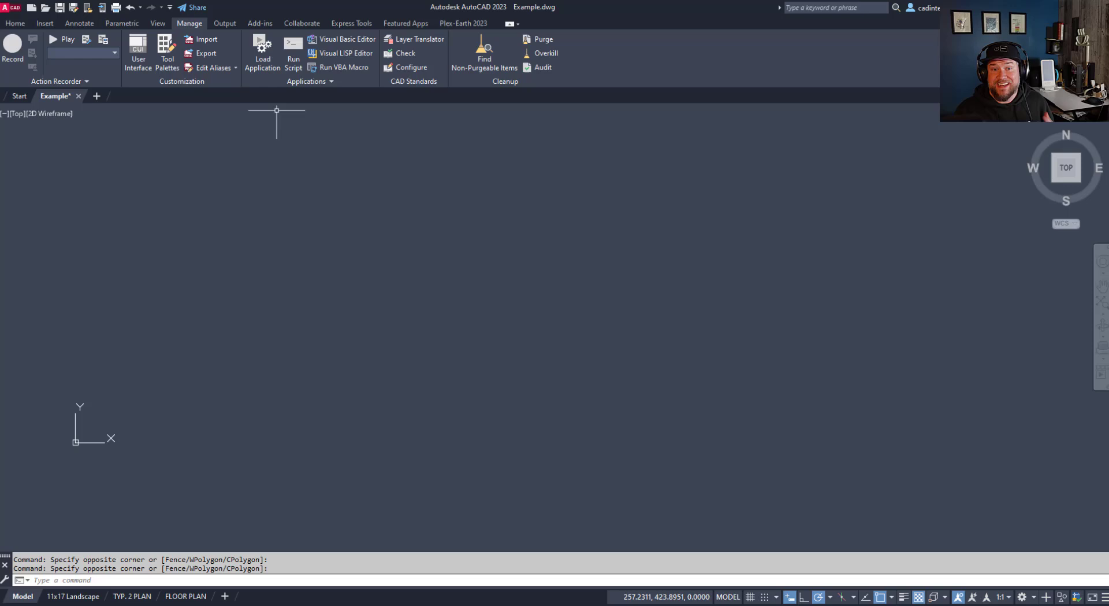
pyautogui.click(236, 68)
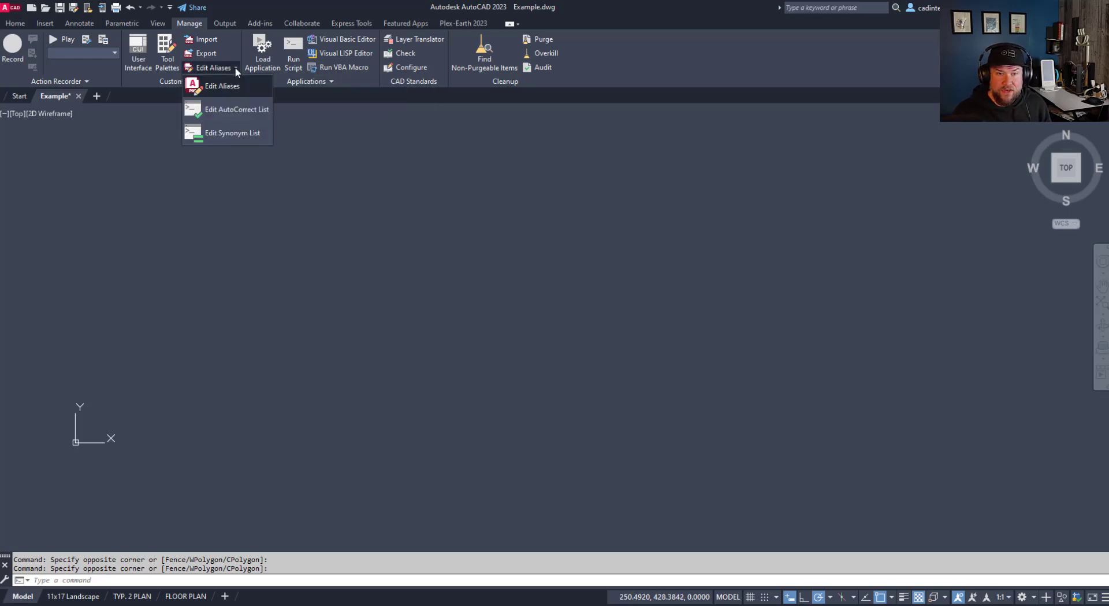
pyautogui.click(258, 117)
# Step: Paste a new AutoCorrect entry line below the comment lines
pyautogui.click(380, 163)
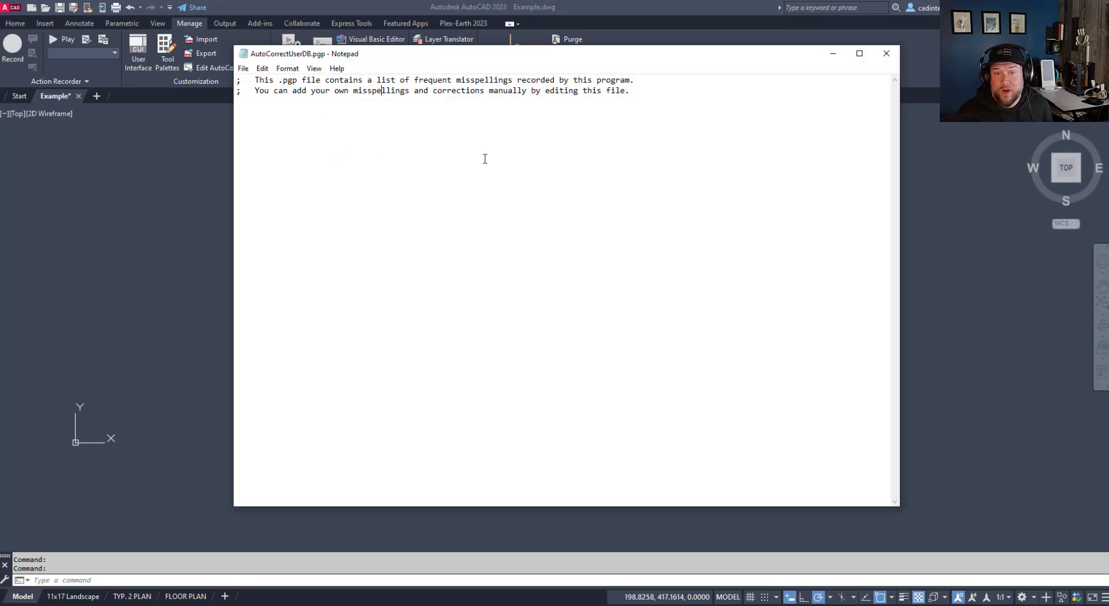
pyautogui.click(643, 90)
pyautogui.press('Return')
pyautogui.press('Return')
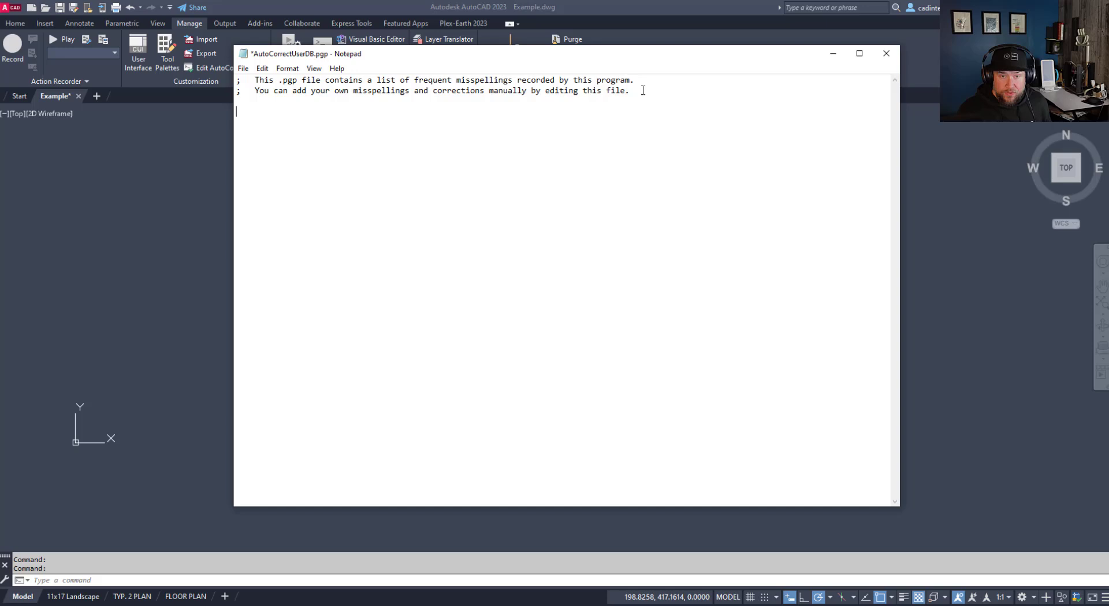
pyautogui.write('X,         *XCLIP')
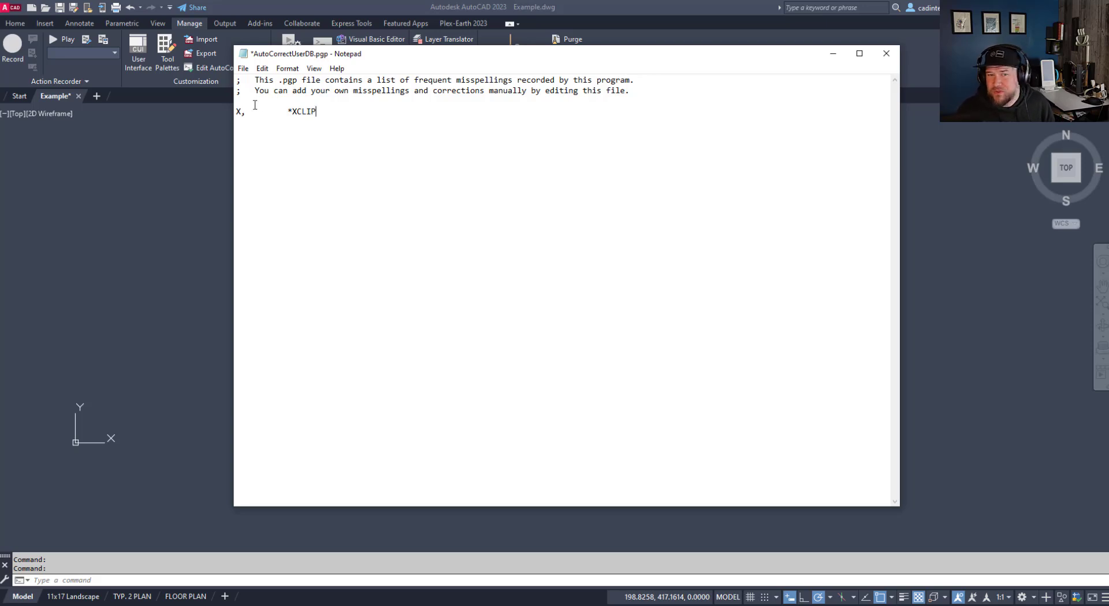
# Step: Change the entry to XLIP, *XCLIP, then close Notepad without saving
pyautogui.moveTo(243, 111); pyautogui.dragTo(233, 112)
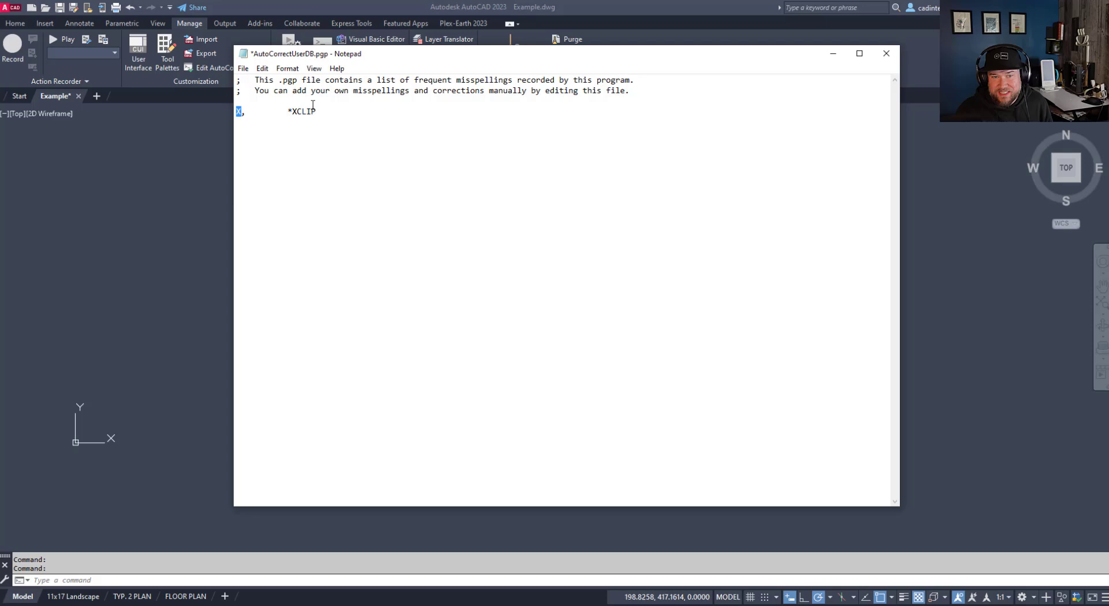
pyautogui.write('XC')
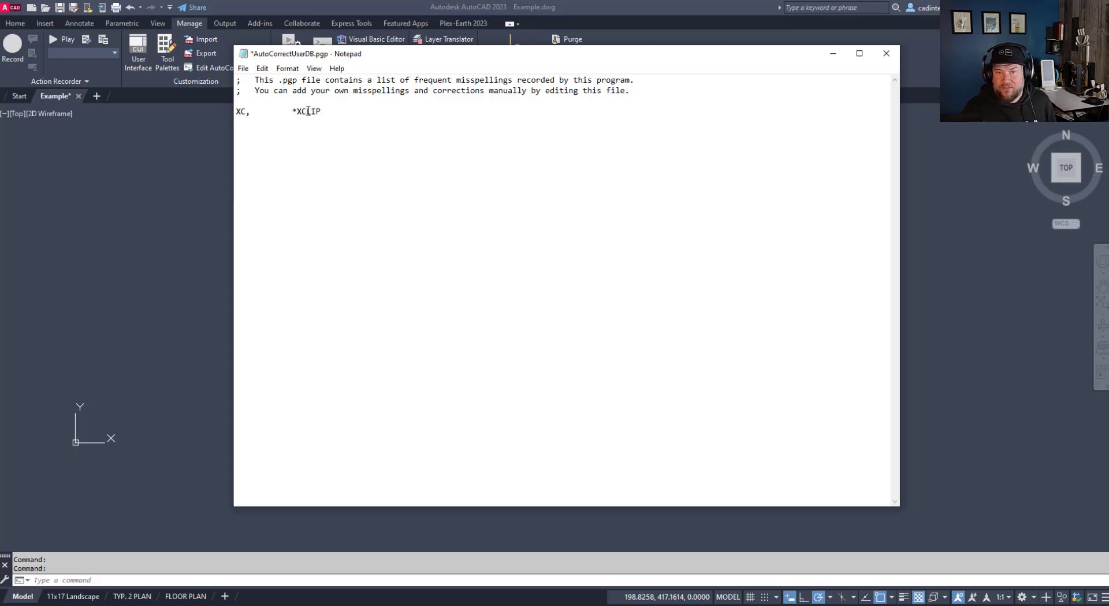
pyautogui.press('BackSpace')
pyautogui.write('LIP')
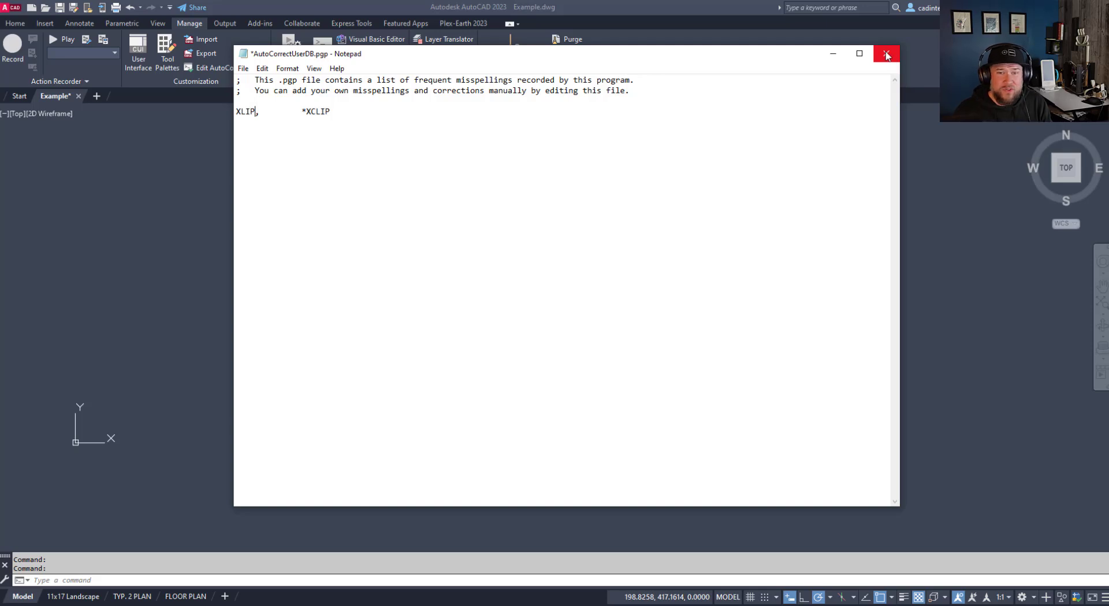
pyautogui.click(775, 171)
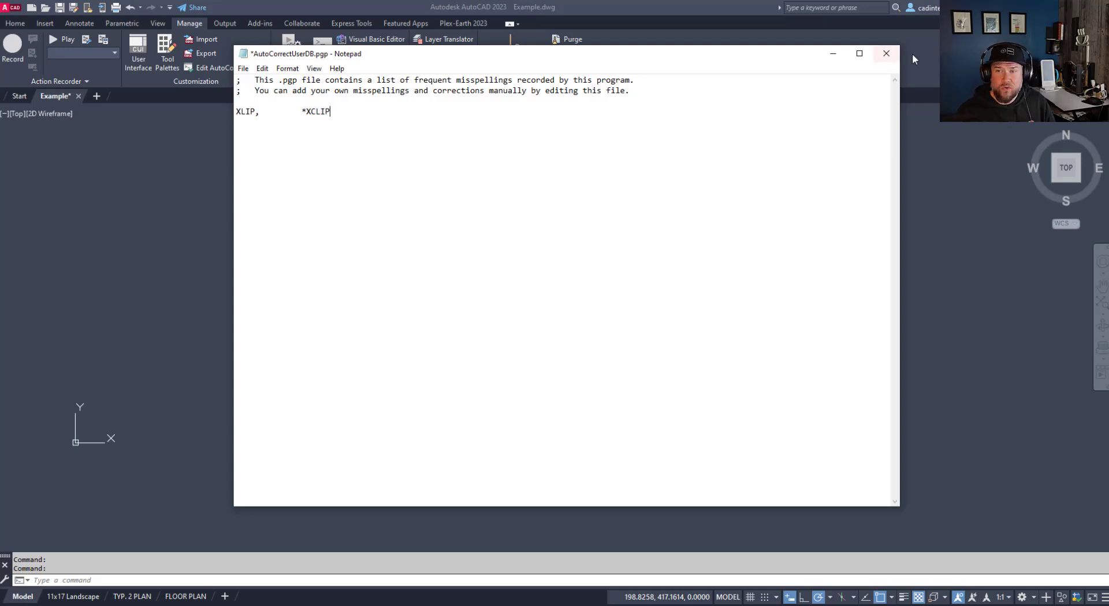
pyautogui.click(889, 53)
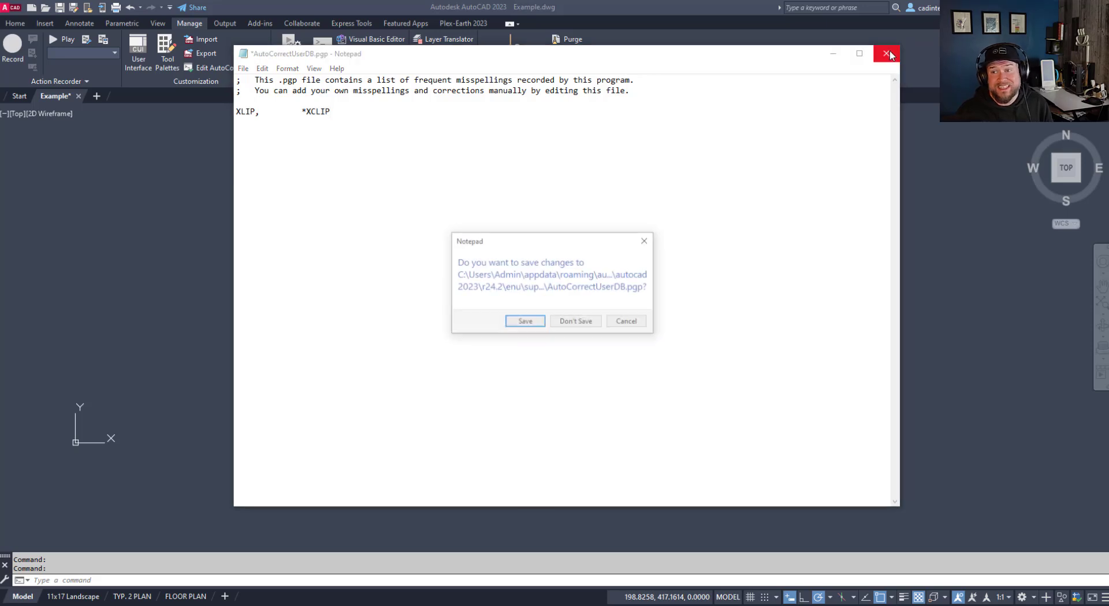
pyautogui.click(578, 322)
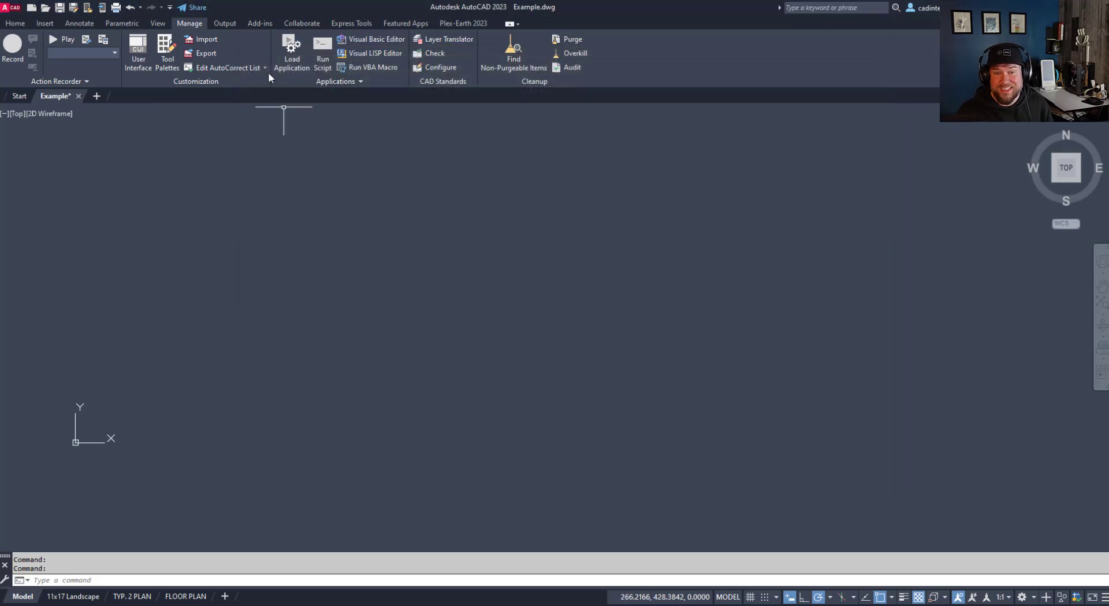
pyautogui.click(266, 71)
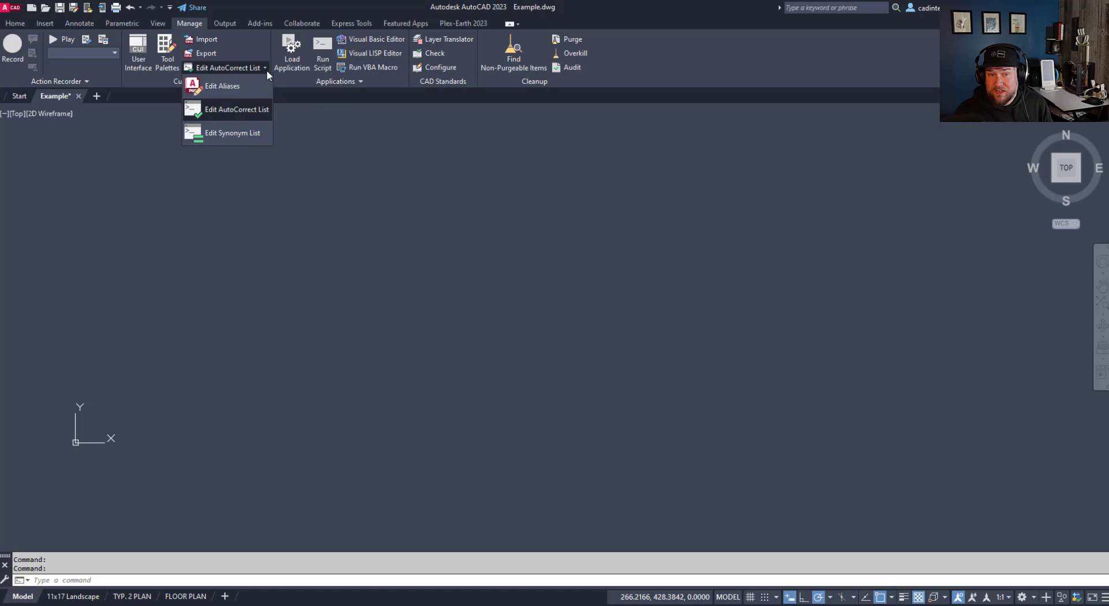
pyautogui.click(238, 139)
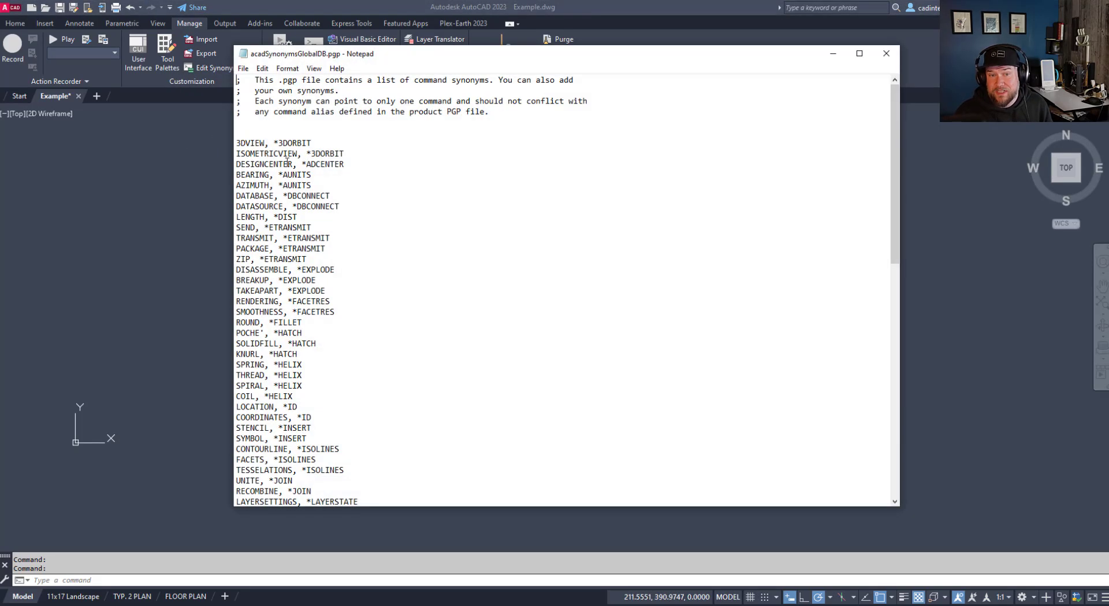
pyautogui.scroll(-1, 385, 253)
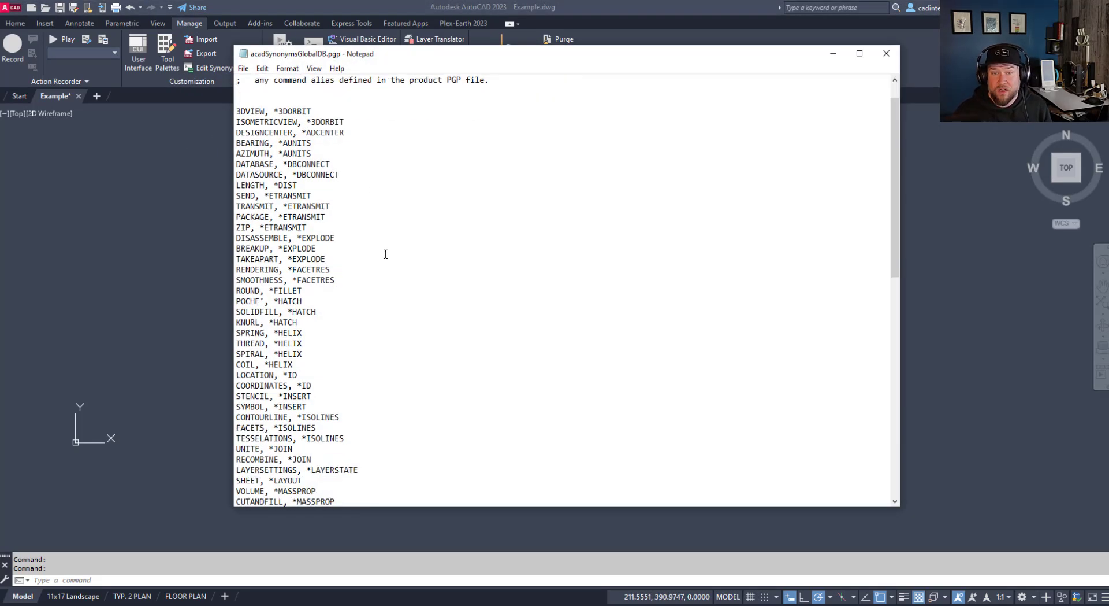
pyautogui.scroll(-3, 385, 260)
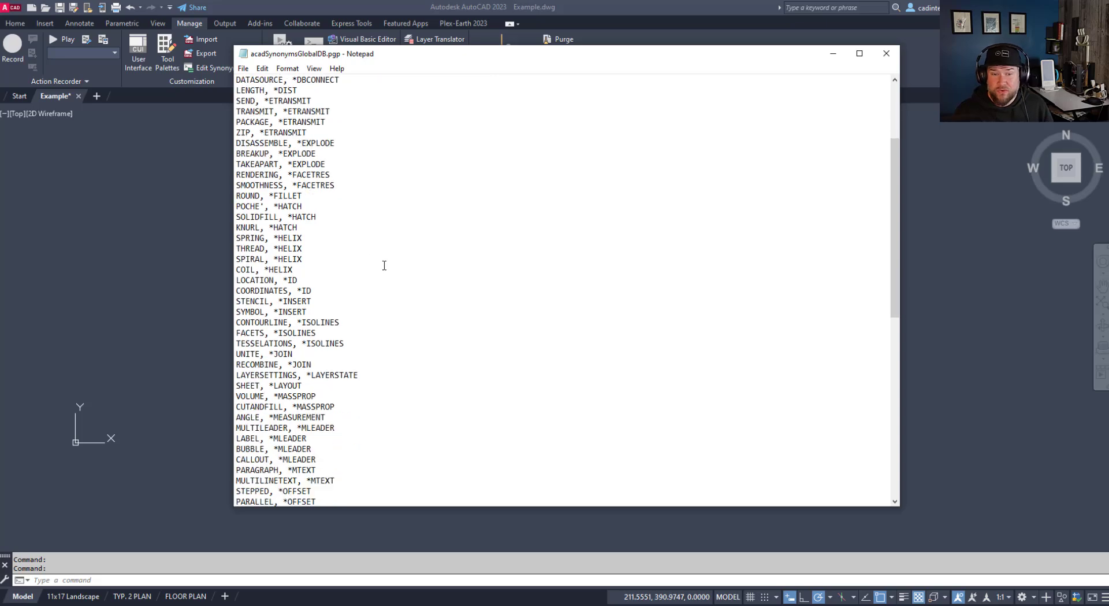
pyautogui.scroll(-4, 385, 265)
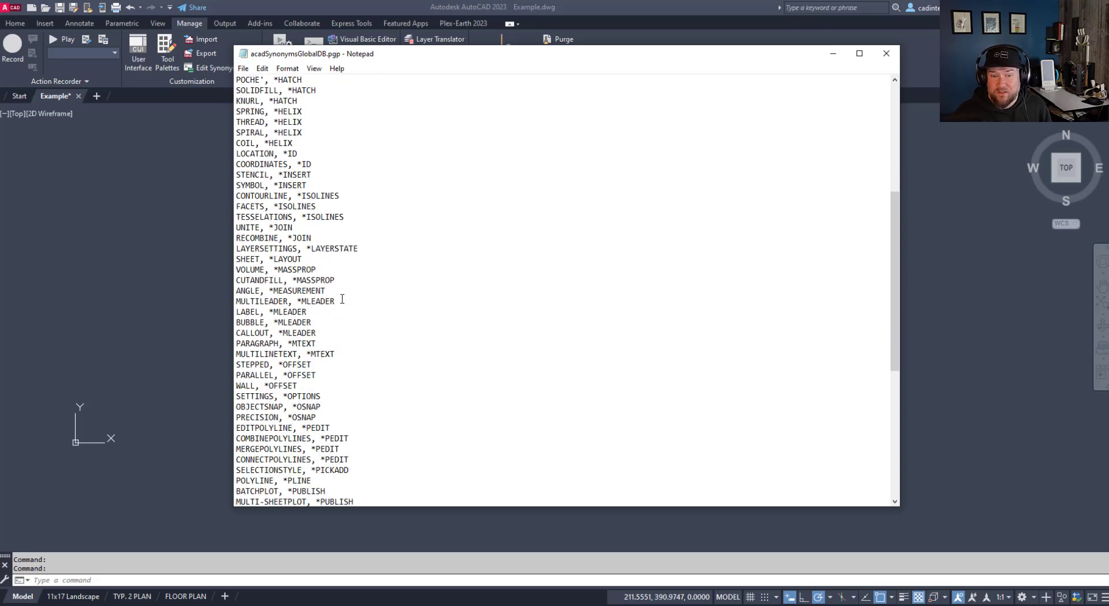
pyautogui.scroll(1, 334, 312)
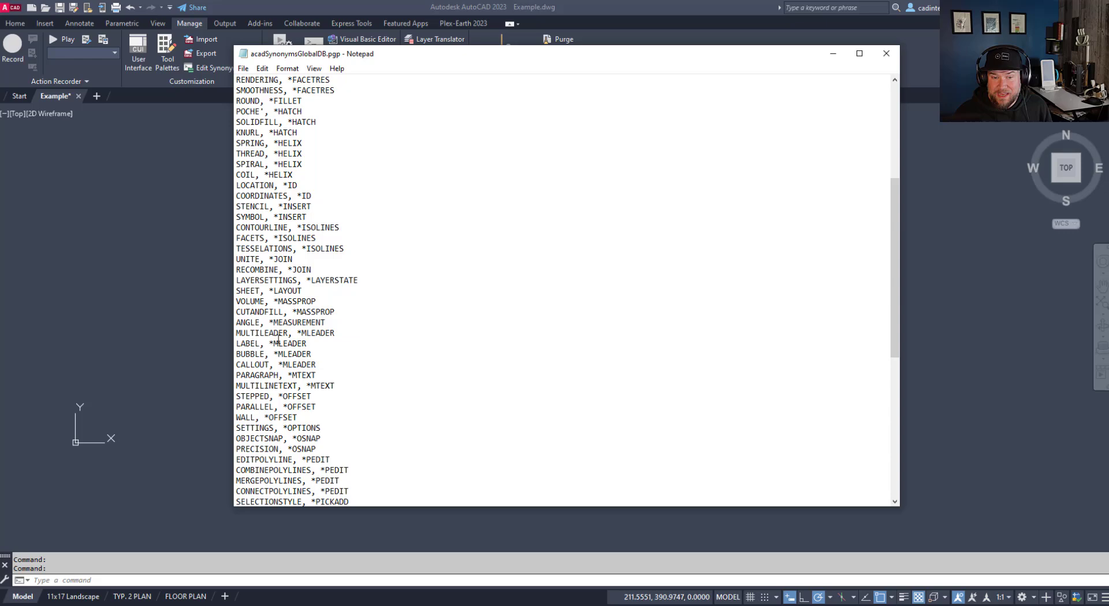
pyautogui.moveTo(307, 343); pyautogui.dragTo(255, 344)
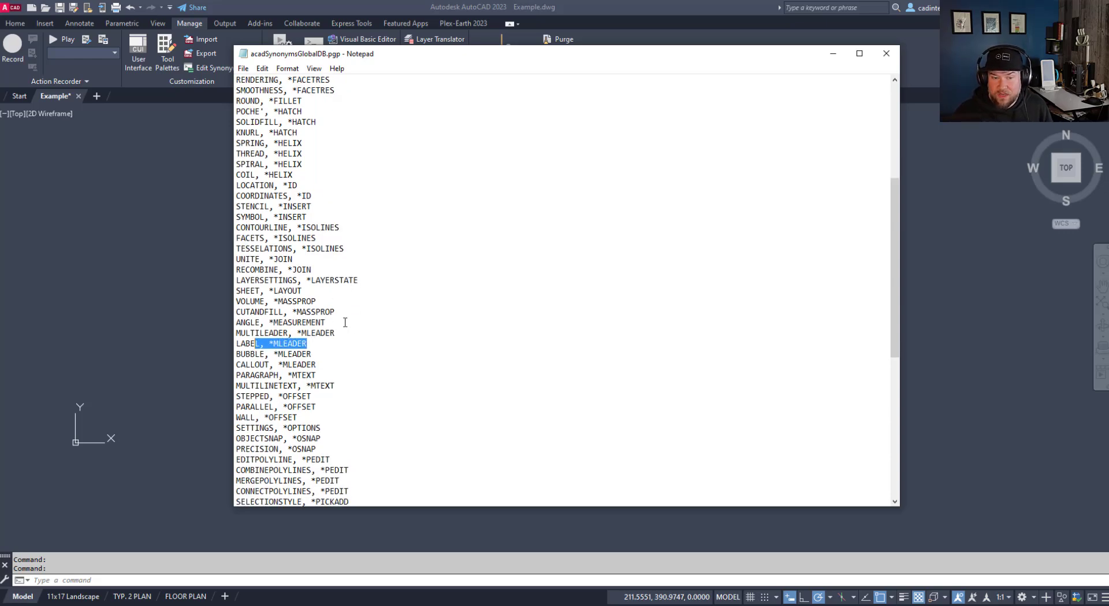
pyautogui.moveTo(316, 364); pyautogui.dragTo(246, 364)
pyautogui.scroll(1, 296, 291)
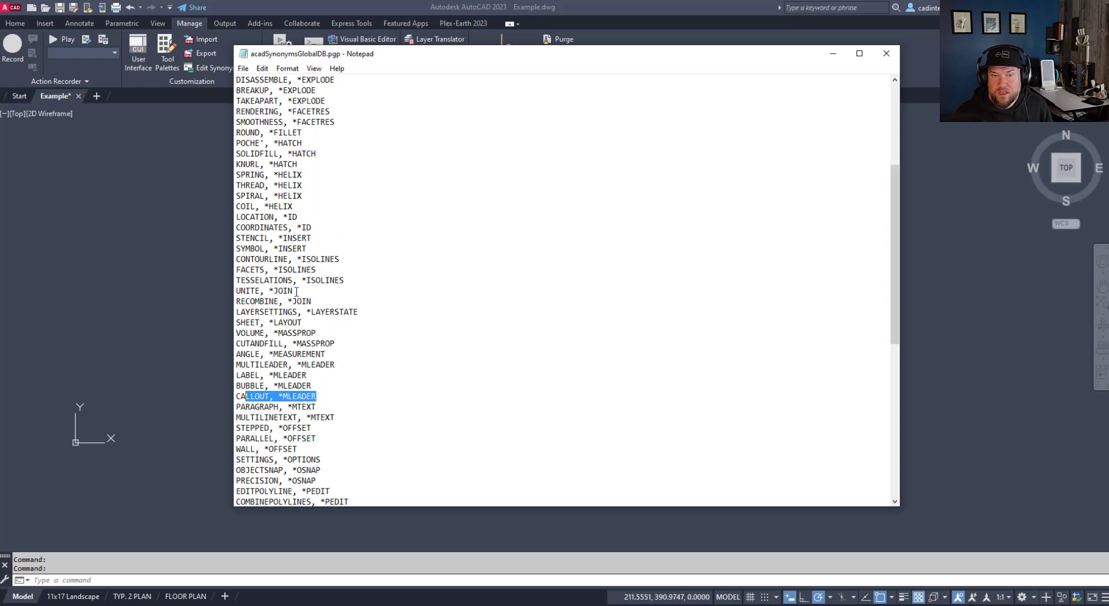
pyautogui.moveTo(258, 185); pyautogui.dragTo(276, 185)
pyautogui.click(327, 195)
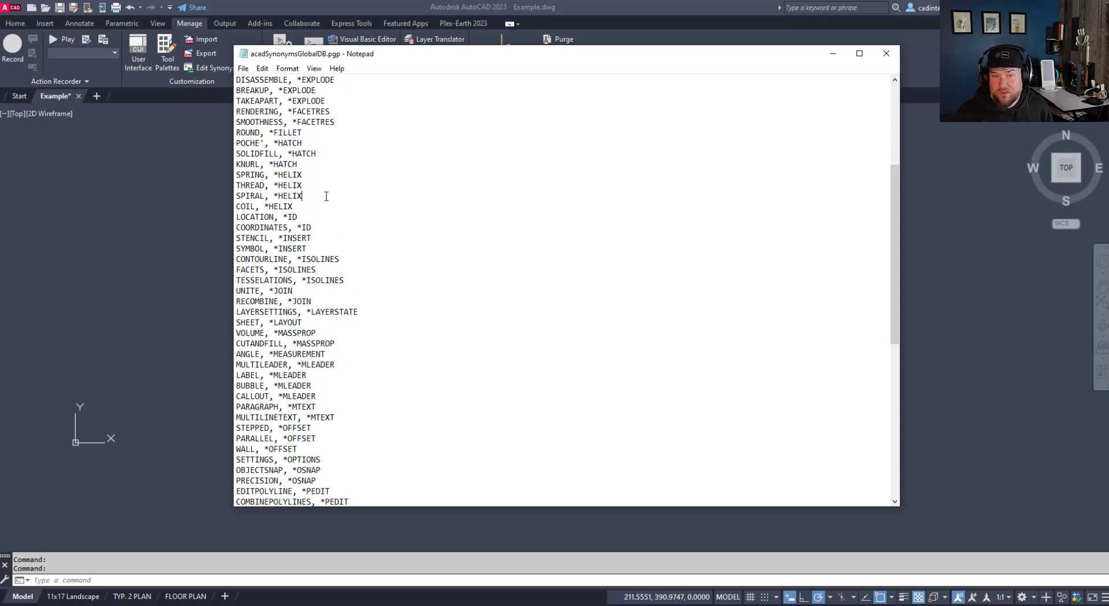
pyautogui.scroll(2, 332, 147)
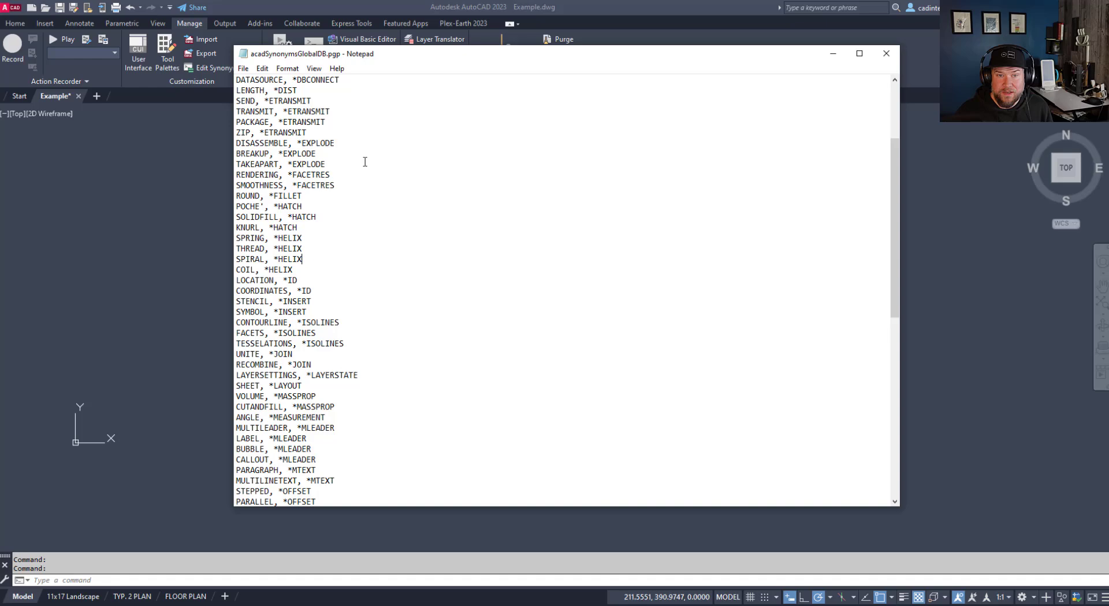
pyautogui.scroll(1, 367, 162)
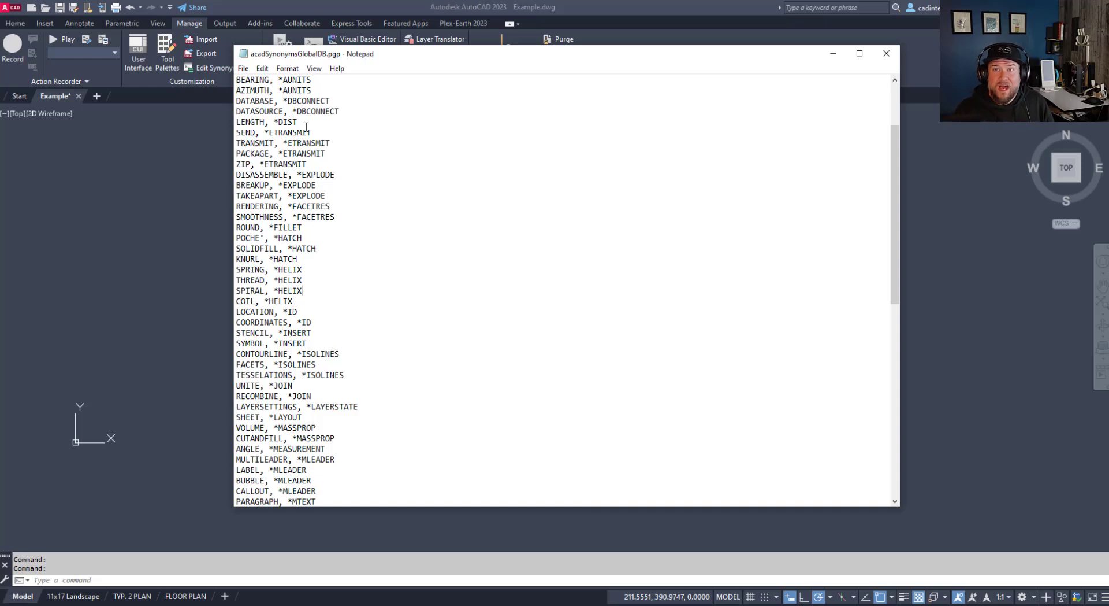
pyautogui.scroll(2, 362, 205)
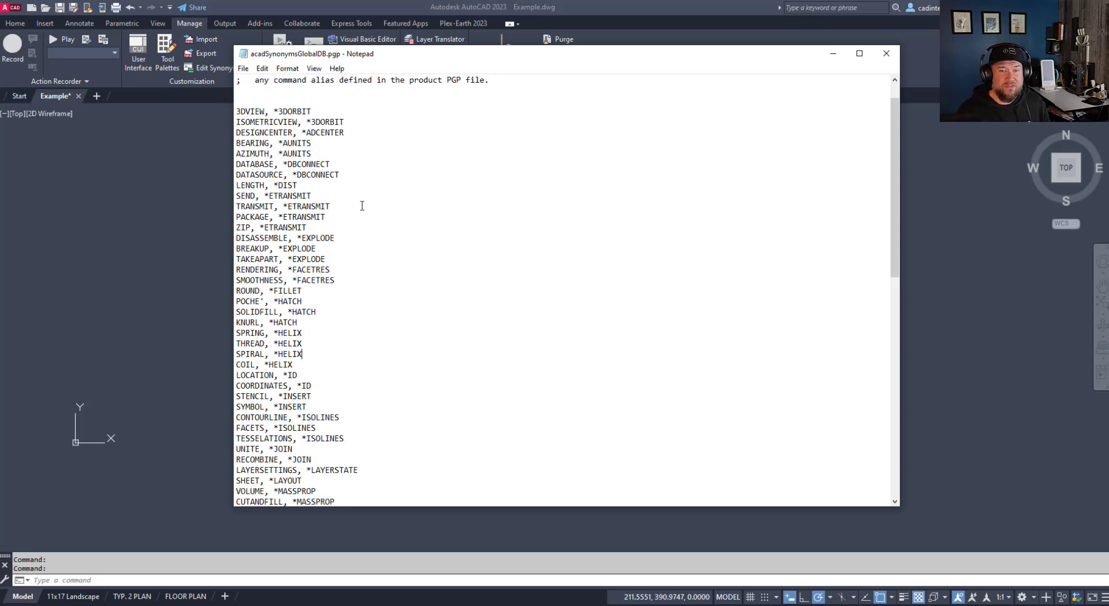
pyautogui.scroll(-9, 362, 206)
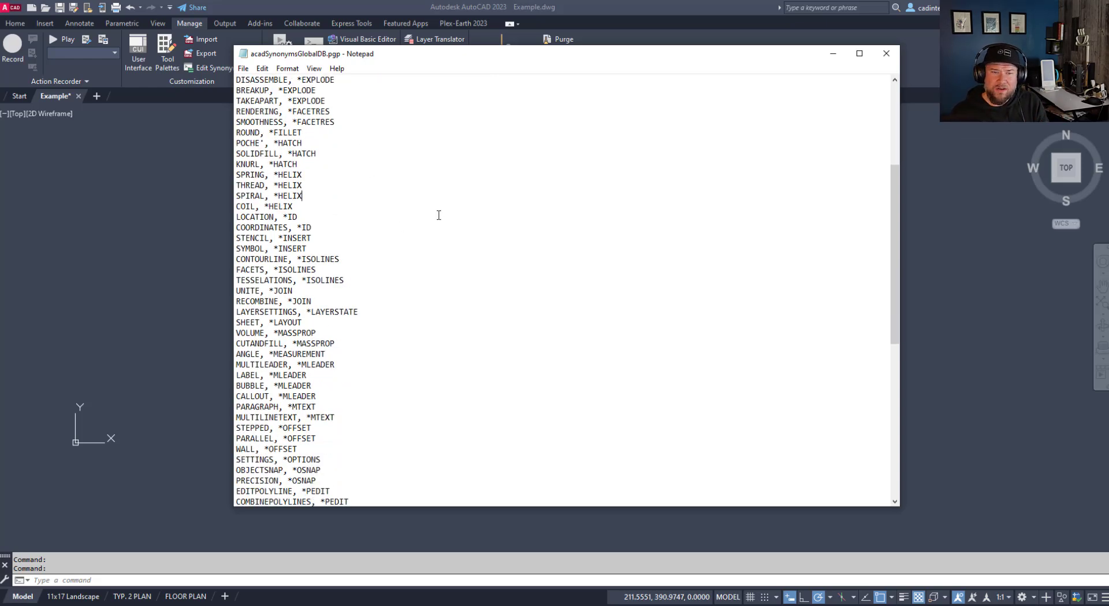
pyautogui.scroll(-7, 414, 284)
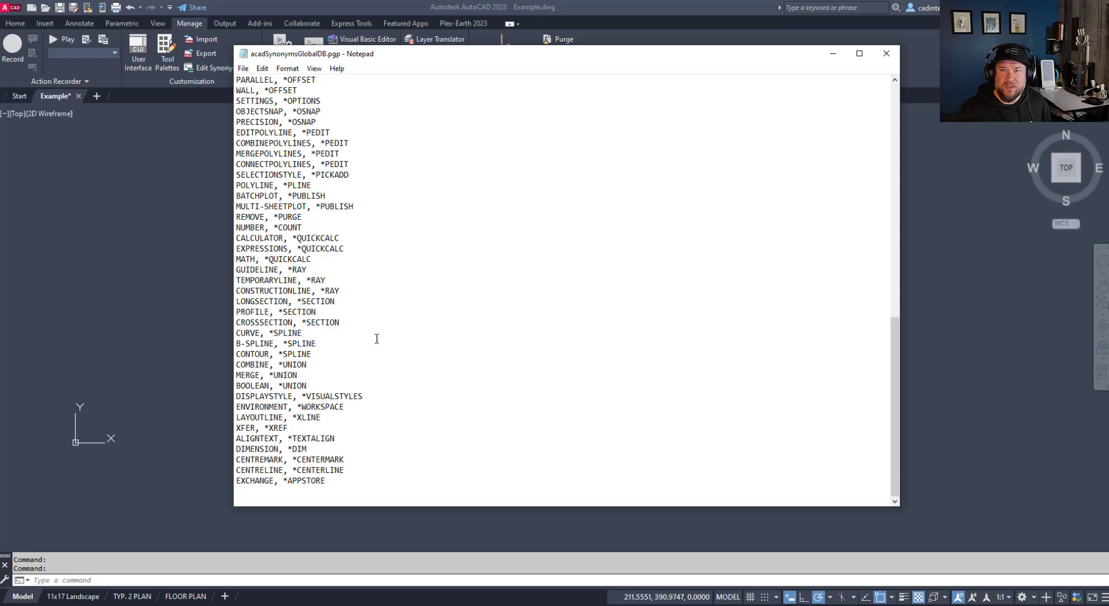
pyautogui.scroll(4, 364, 364)
pyautogui.scroll(-4, 364, 364)
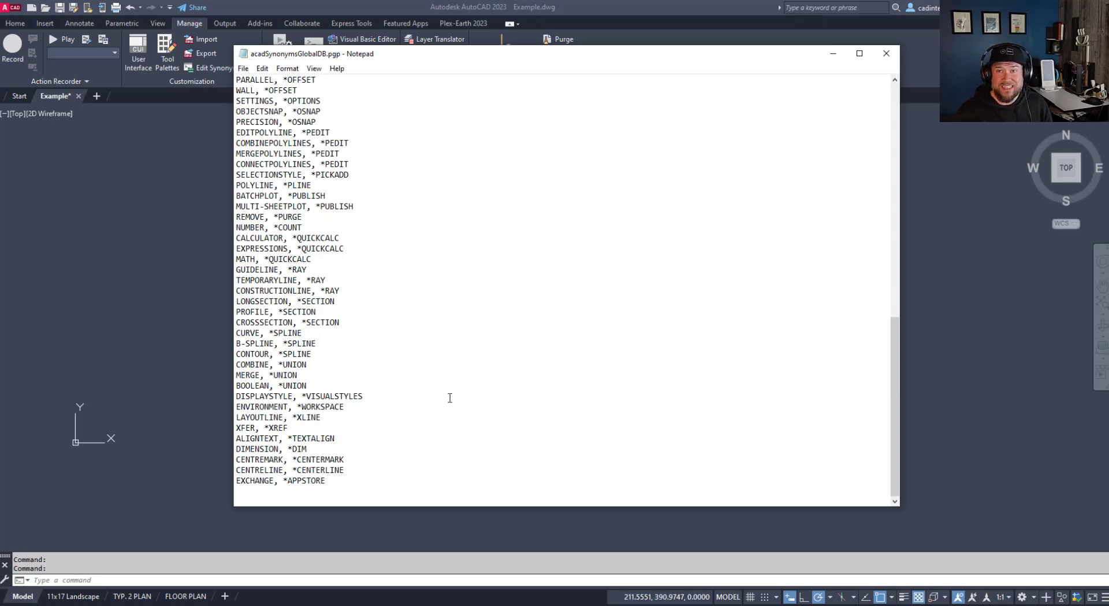
pyautogui.click(886, 53)
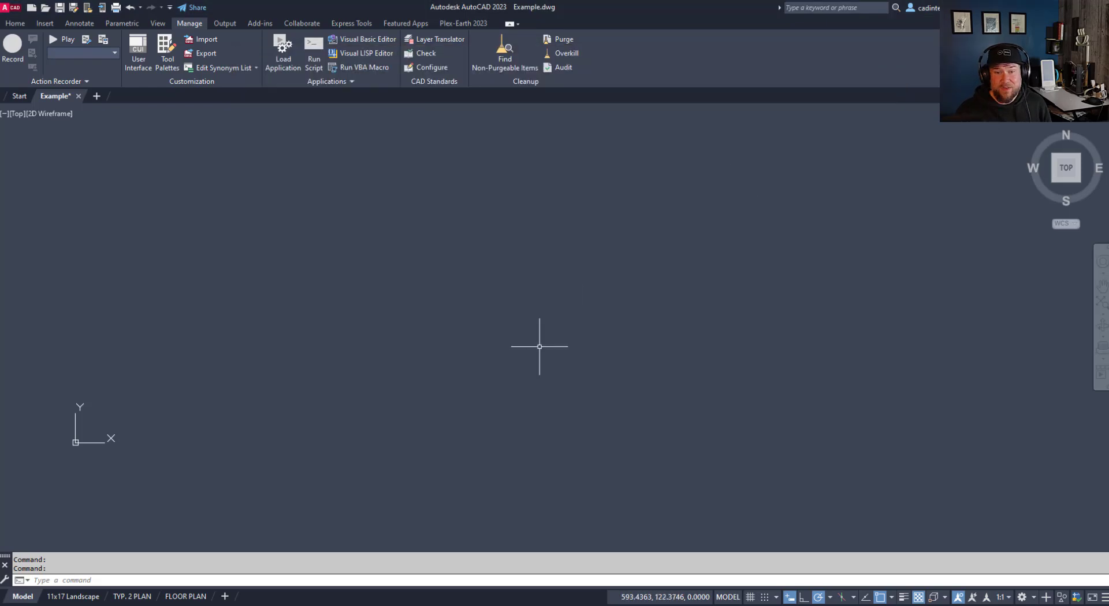
pyautogui.click(539, 346)
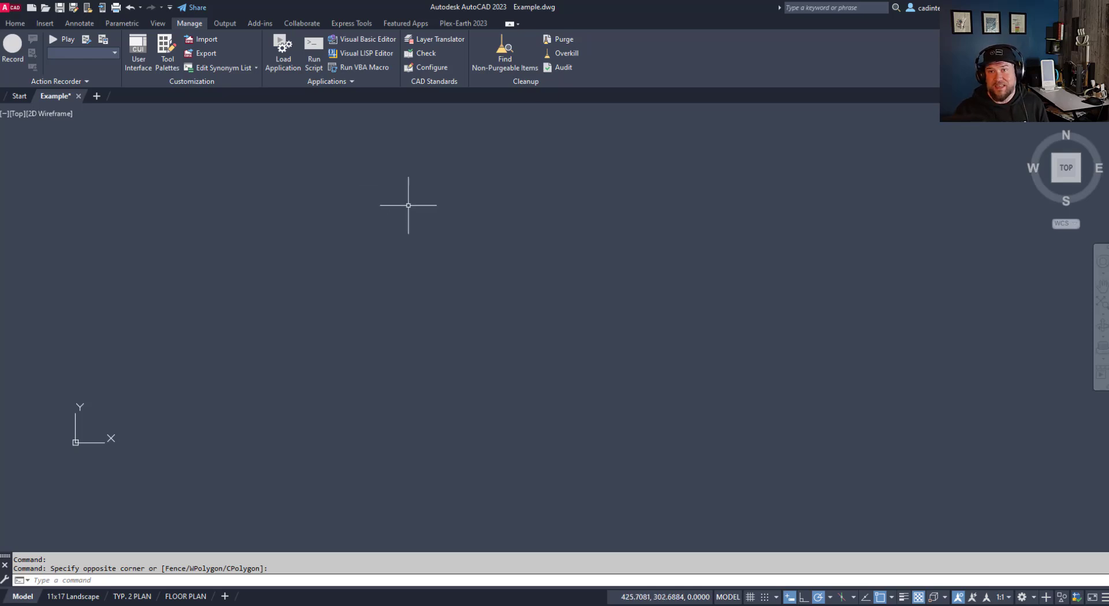
pyautogui.doubleClick(531, 265)
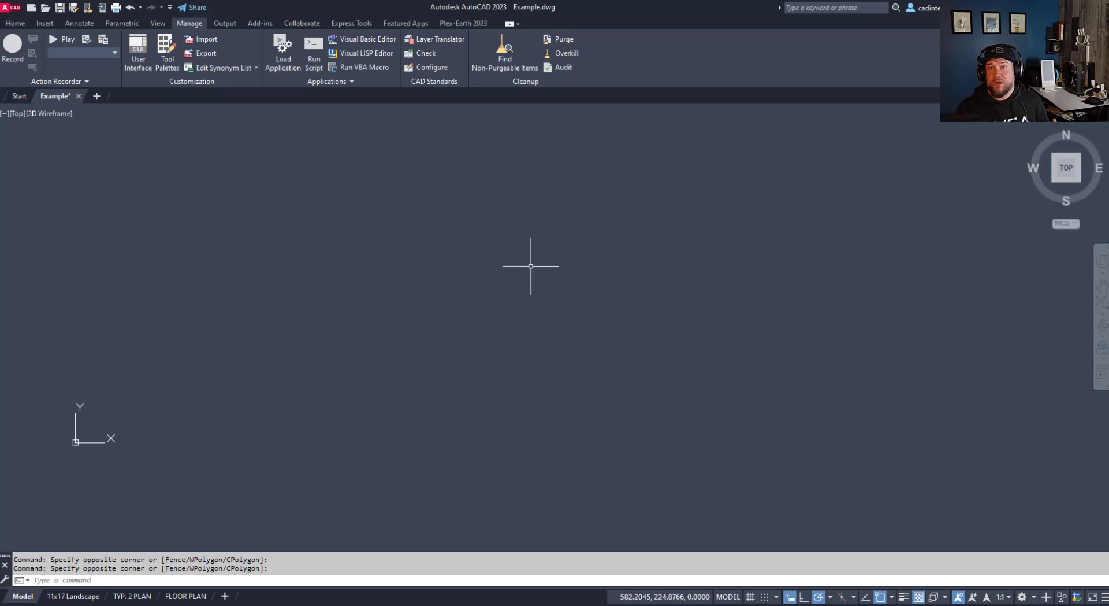